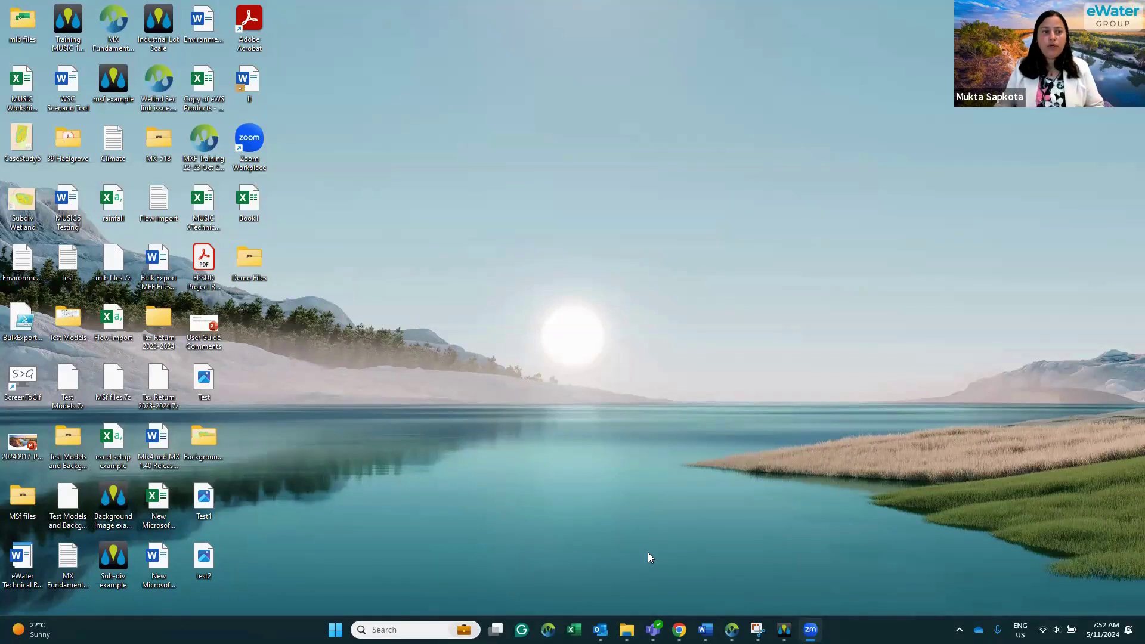
# Open the Demo Files folder, then open MUSIC6 Example.sqz in MUSIC 6.4
pyautogui.doubleClick(247, 260)
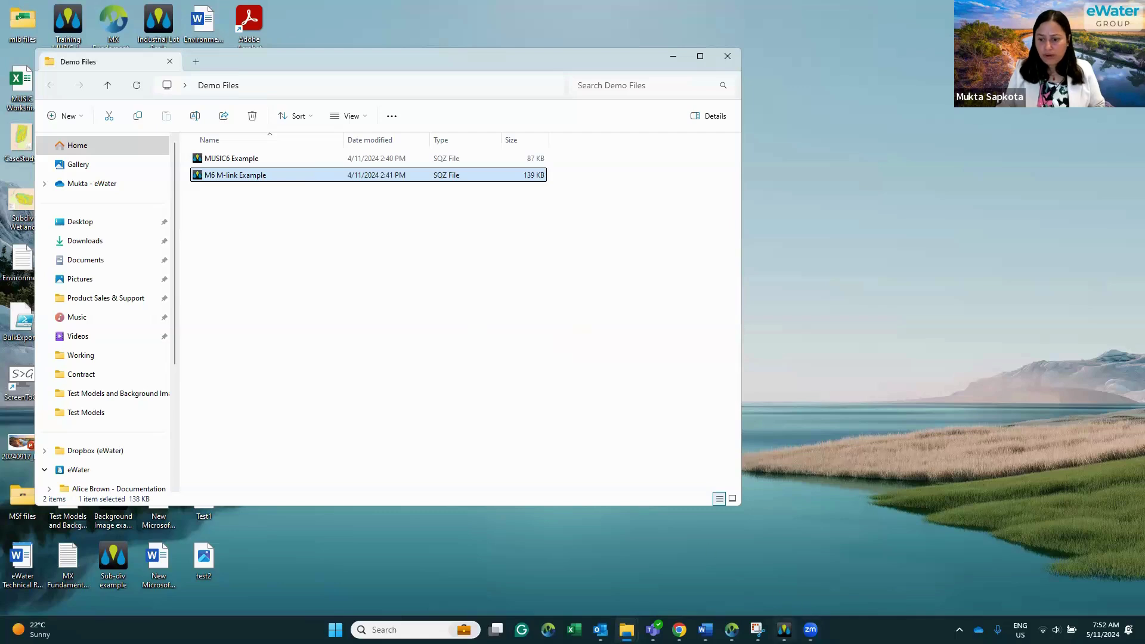
pyautogui.click(783, 629)
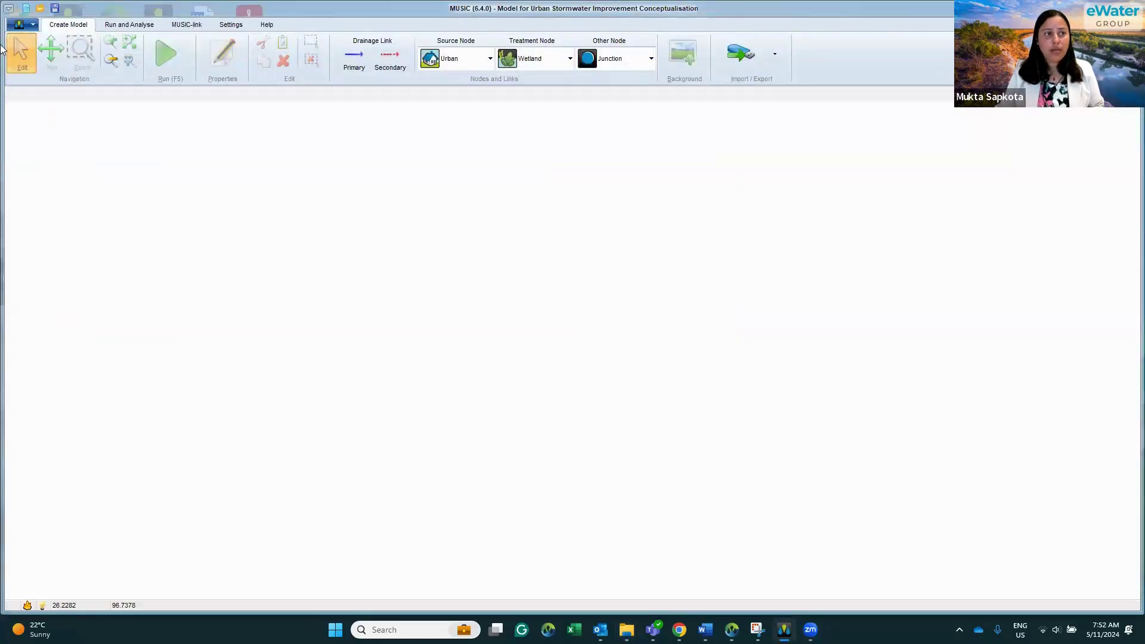
pyautogui.click(32, 24)
pyautogui.click(42, 84)
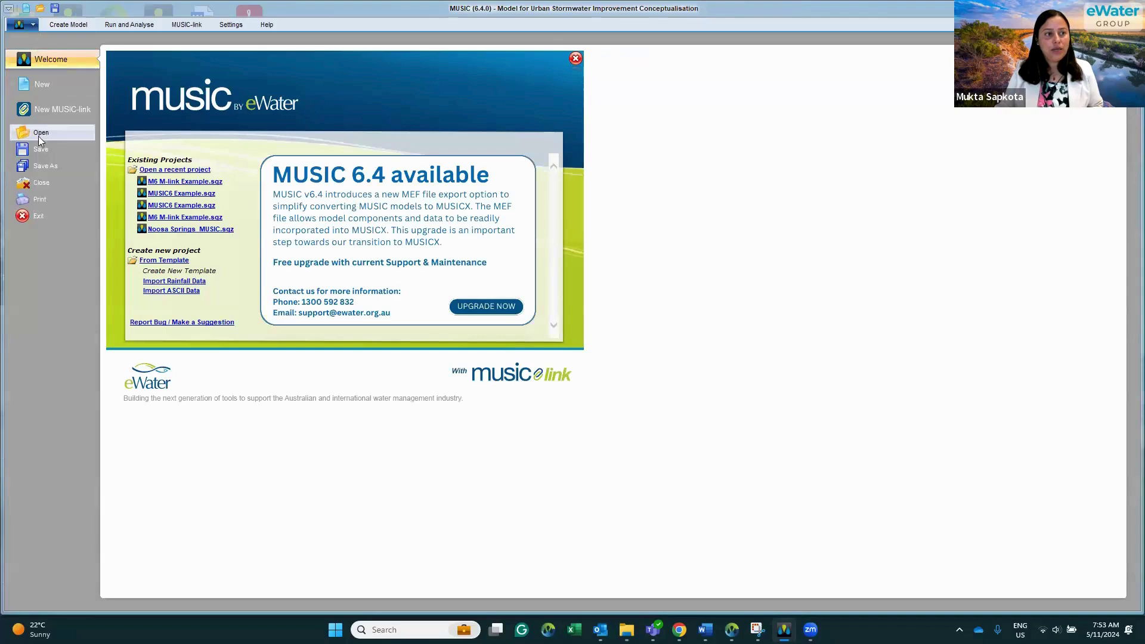
pyautogui.hotkey('ctrl', 'o')
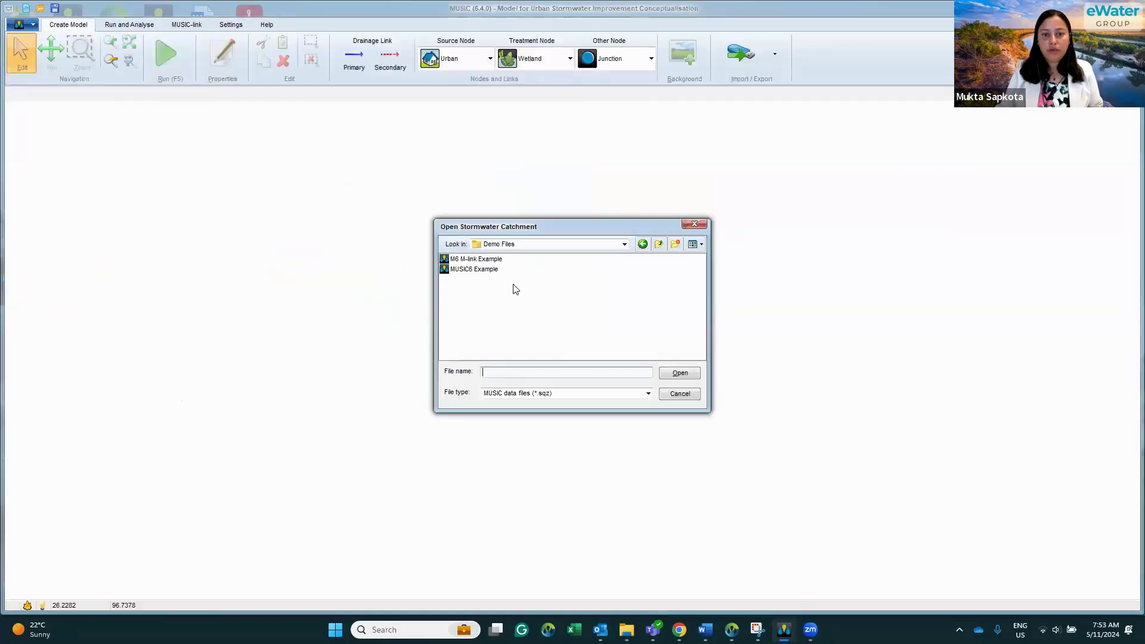
pyautogui.click(474, 269)
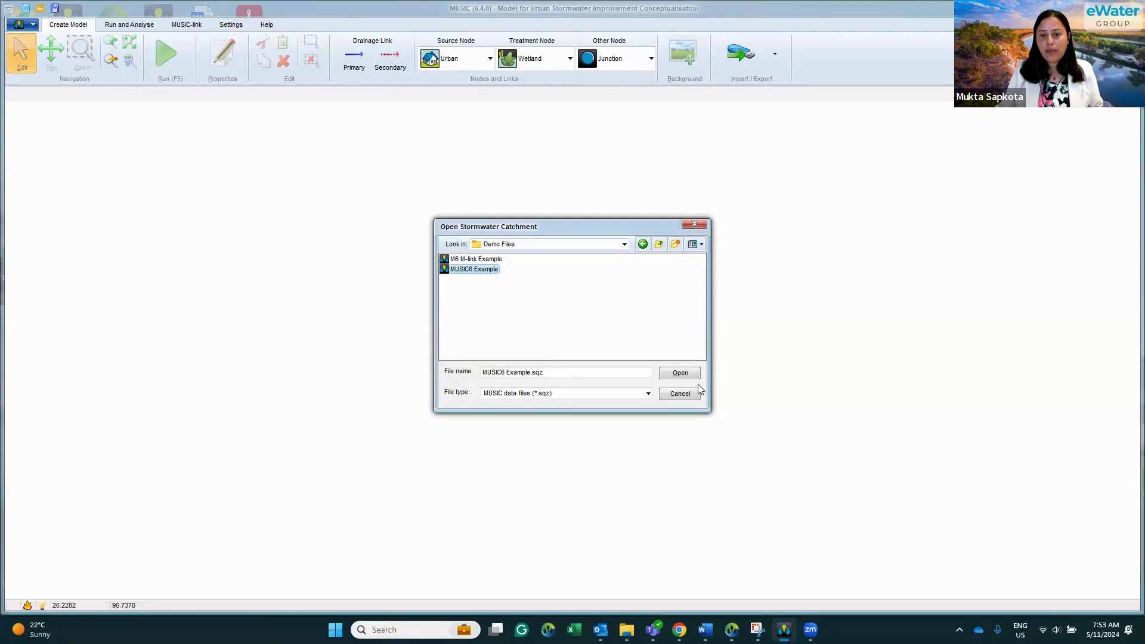
pyautogui.click(679, 373)
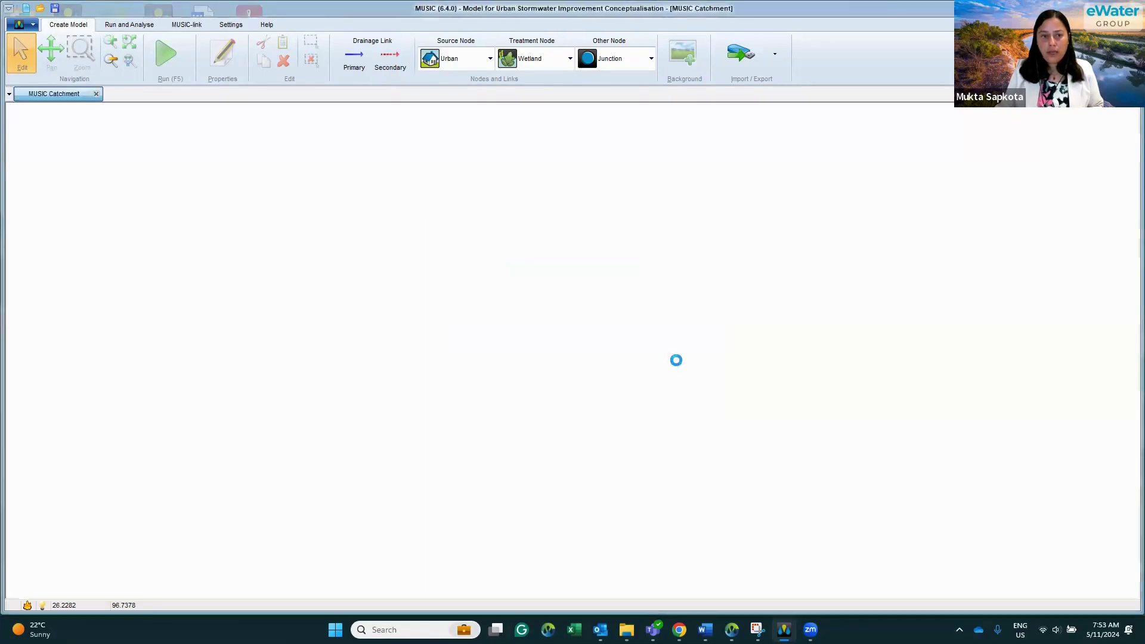
# Open M6 M-link Example.sqz in its own tab, then return to the MUSIC6 Example tab
pyautogui.click(33, 26)
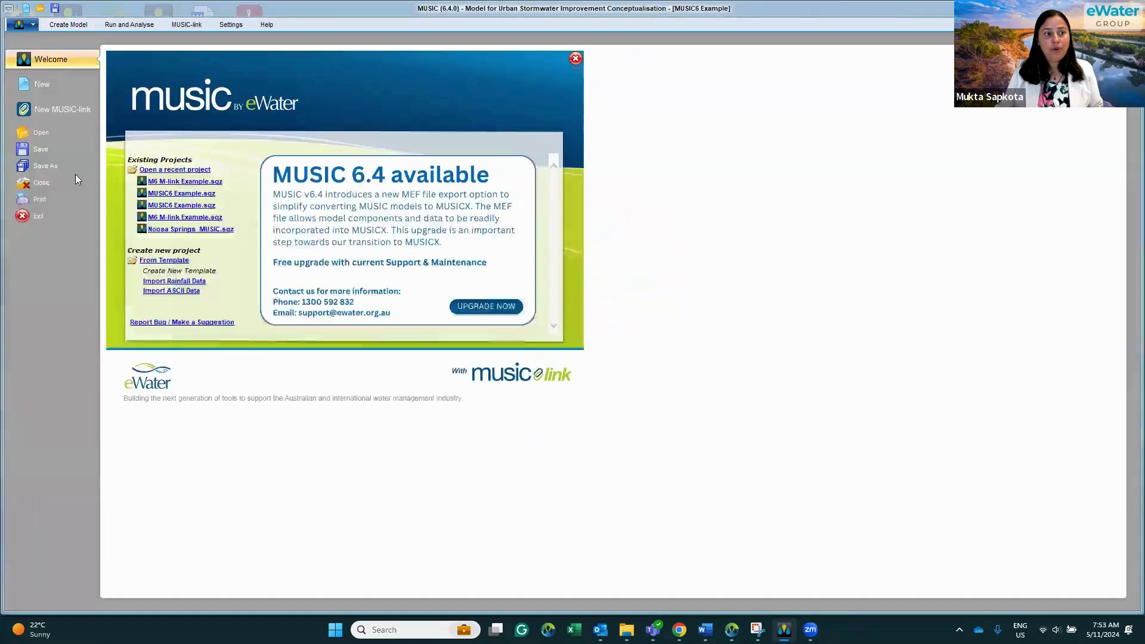
pyautogui.click(40, 130)
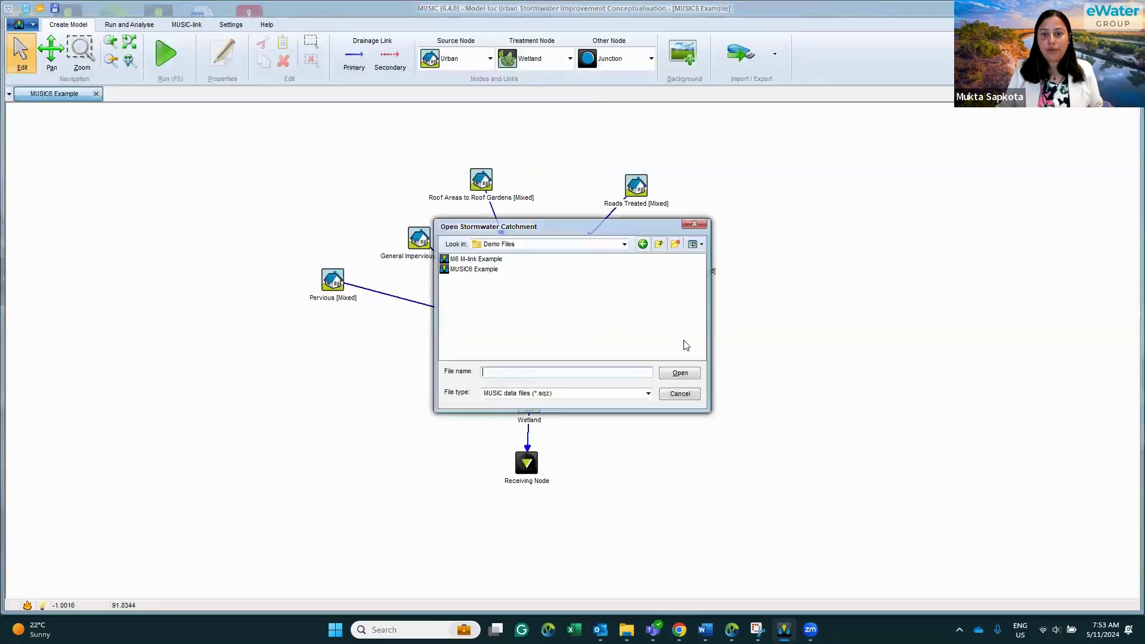
pyautogui.click(475, 260)
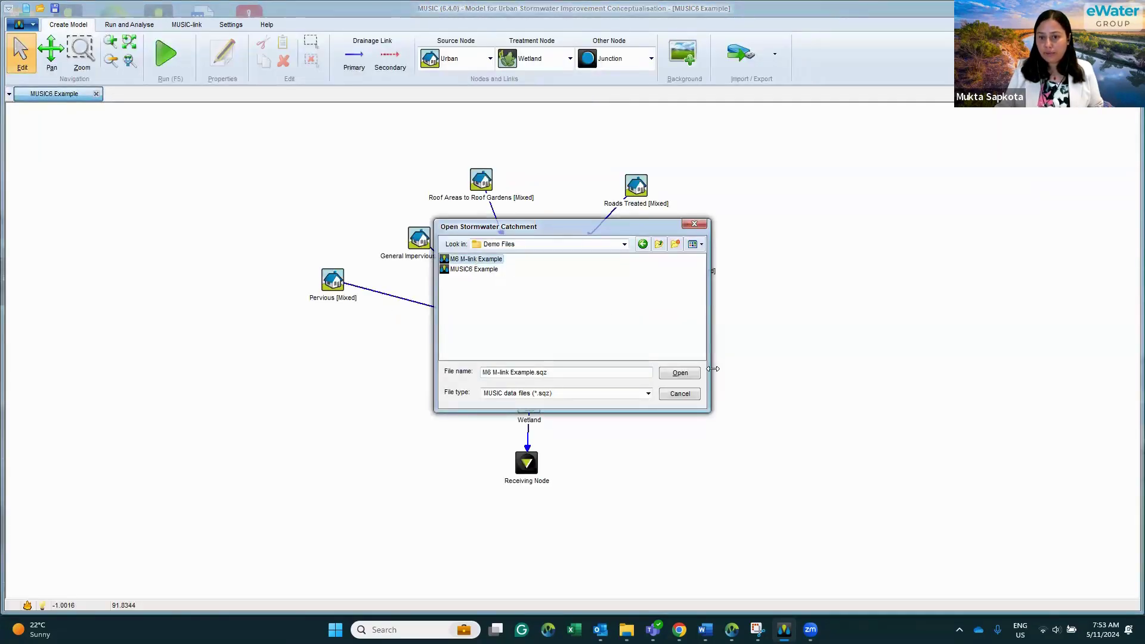
pyautogui.click(686, 375)
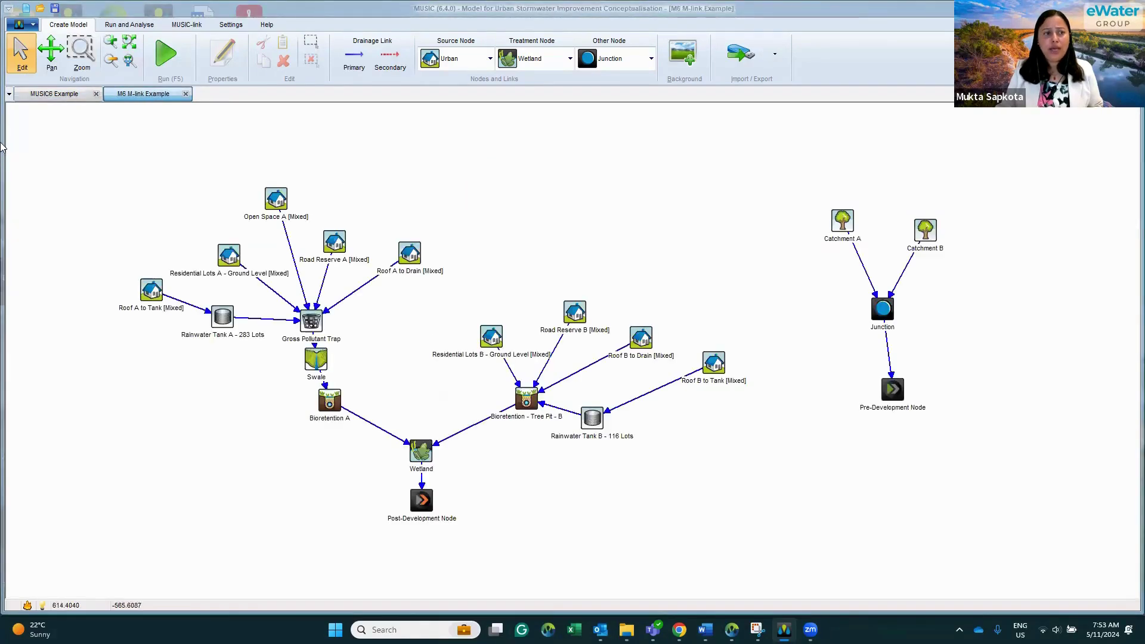
pyautogui.click(42, 95)
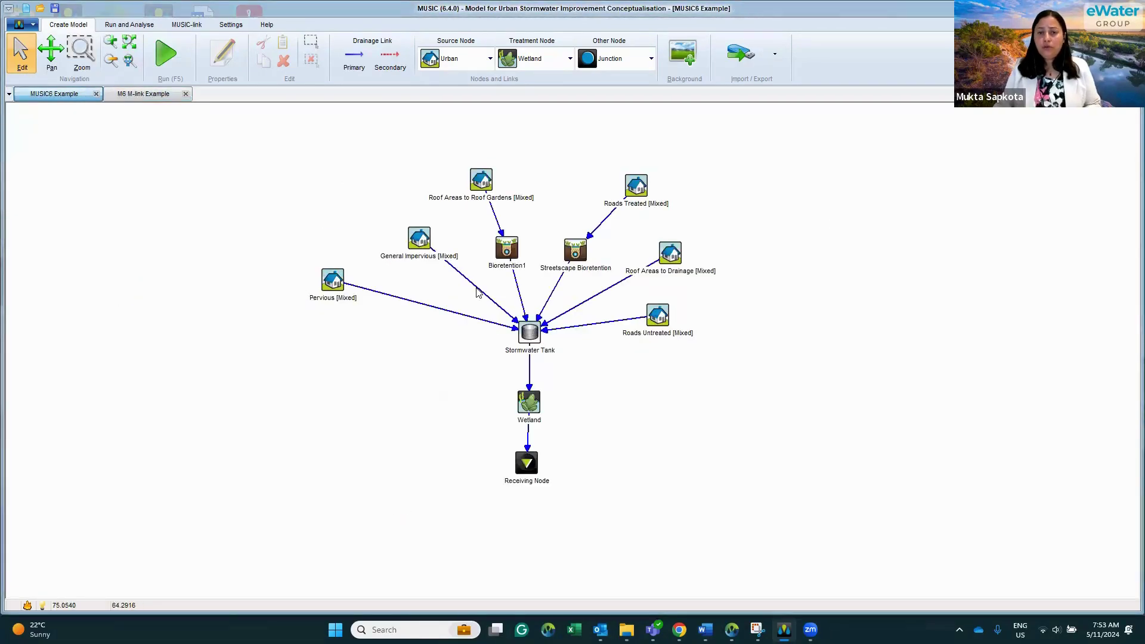
# Show MUSIC6 Example's Import/Export options: MSF and Excel import, MEF, MSF and Excel export
pyautogui.moveTo(476, 293)
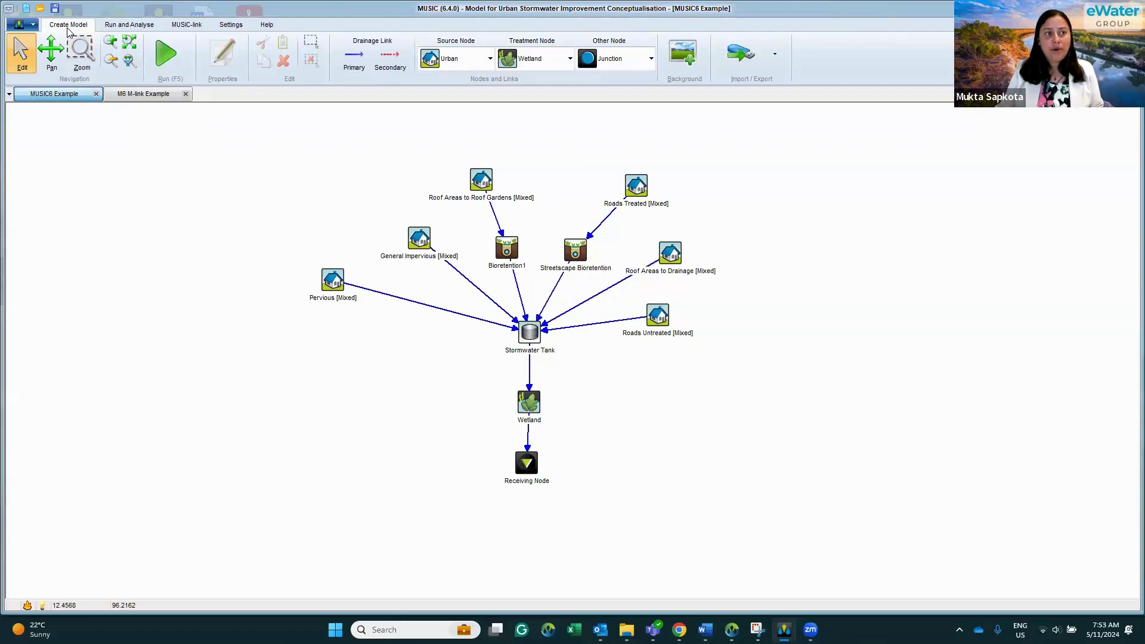
pyautogui.click(773, 59)
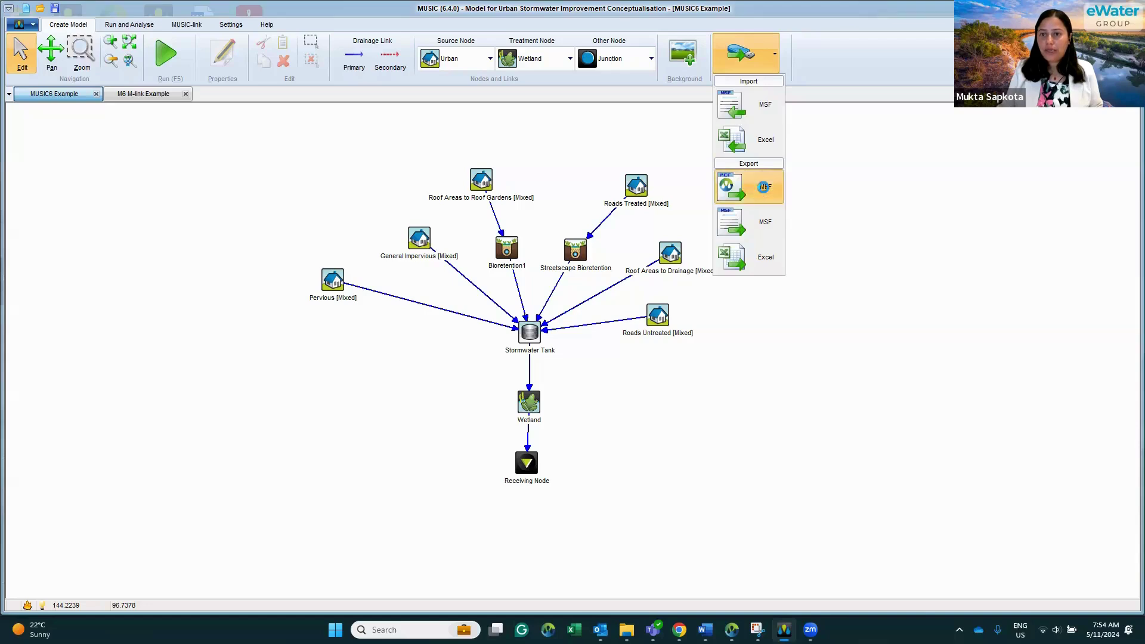
# Export MUSIC6 Example as MEF file 'MUSIC6 Example' into Demo Files and acknowledge the success message
pyautogui.click(765, 194)
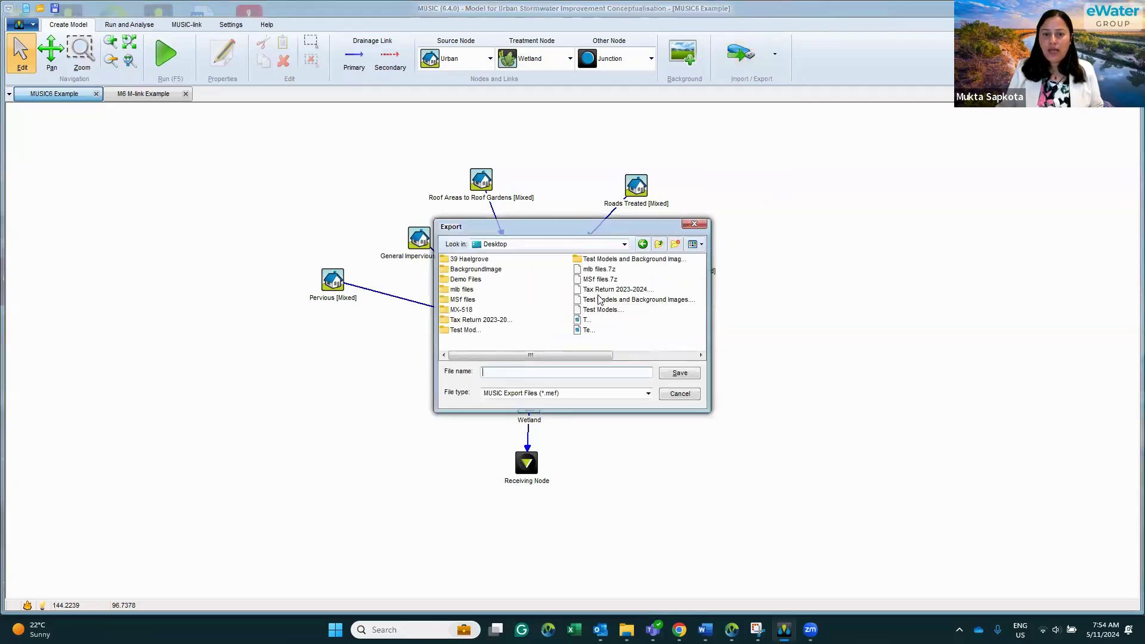
pyautogui.doubleClick(465, 279)
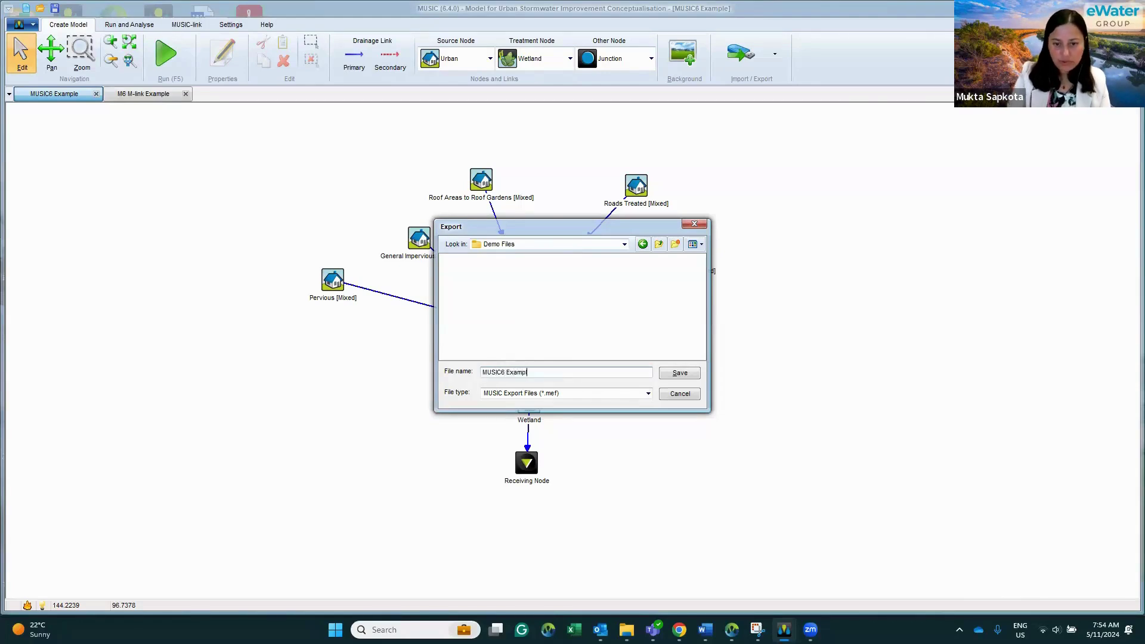
pyautogui.click(679, 373)
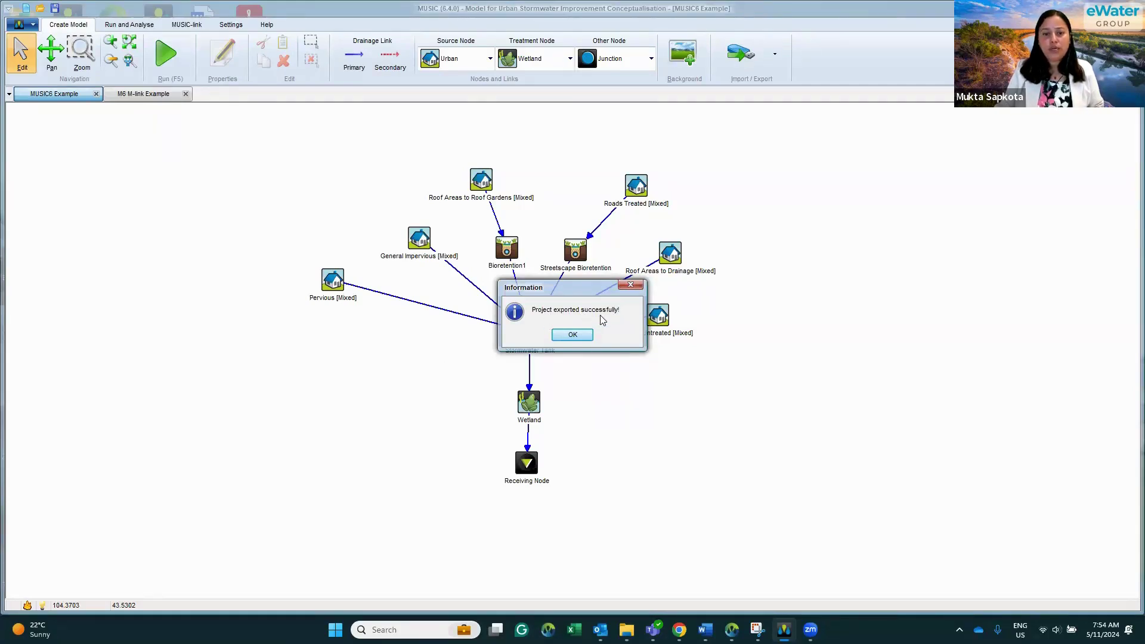
pyautogui.click(573, 335)
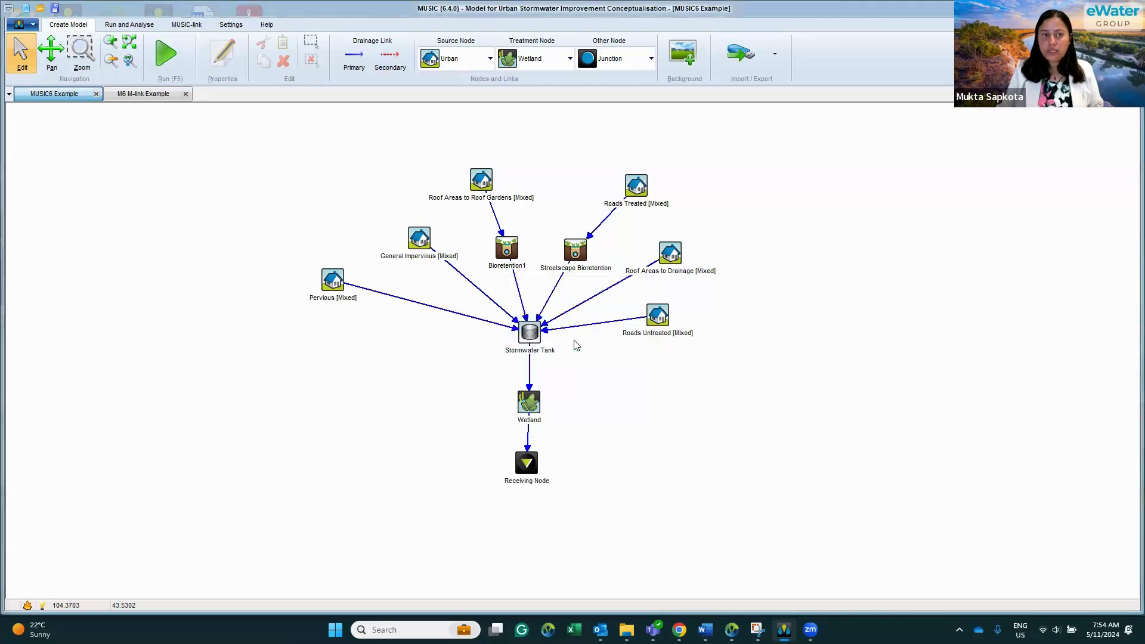
# Export the M6 M-link Example model as MEF file 'MUSIC6 M-Link example' into Demo Files
pyautogui.click(135, 97)
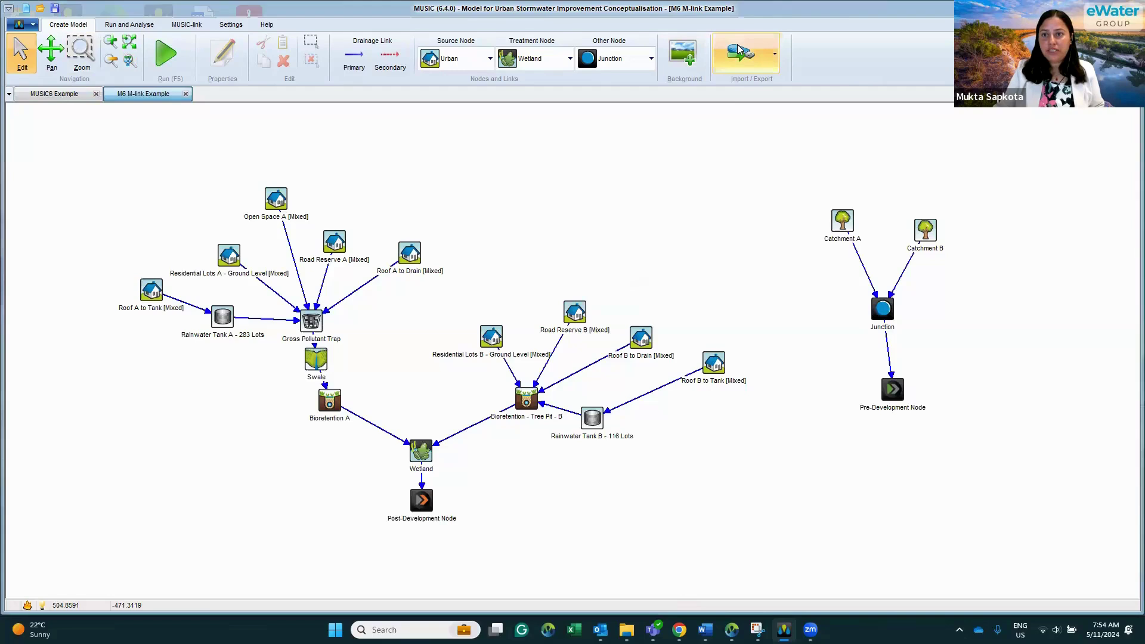
pyautogui.click(775, 56)
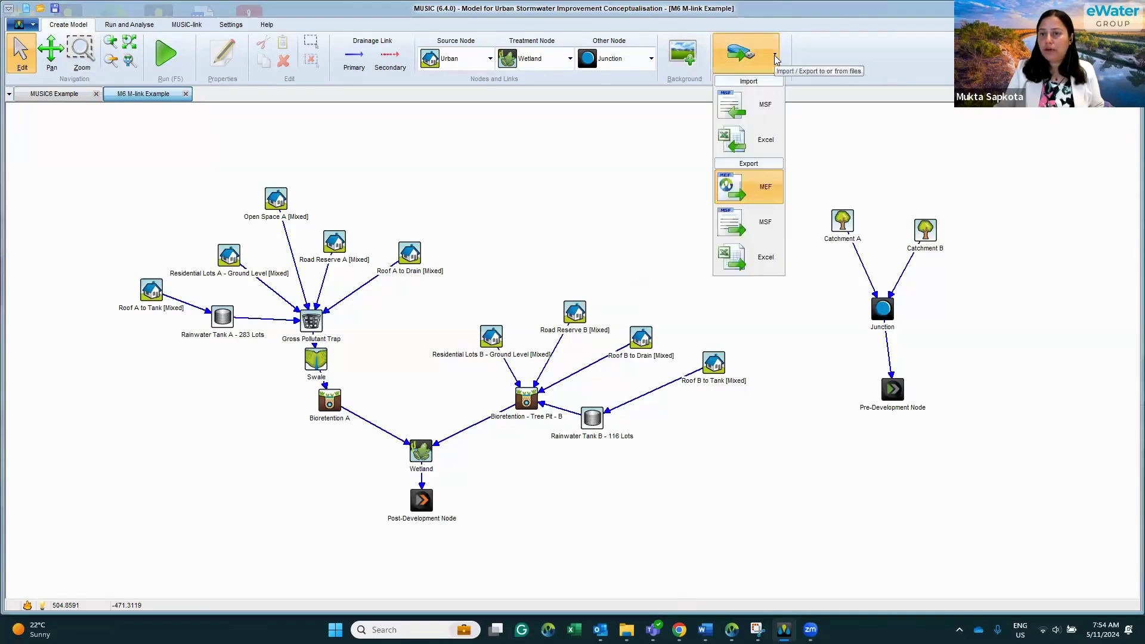
pyautogui.click(733, 189)
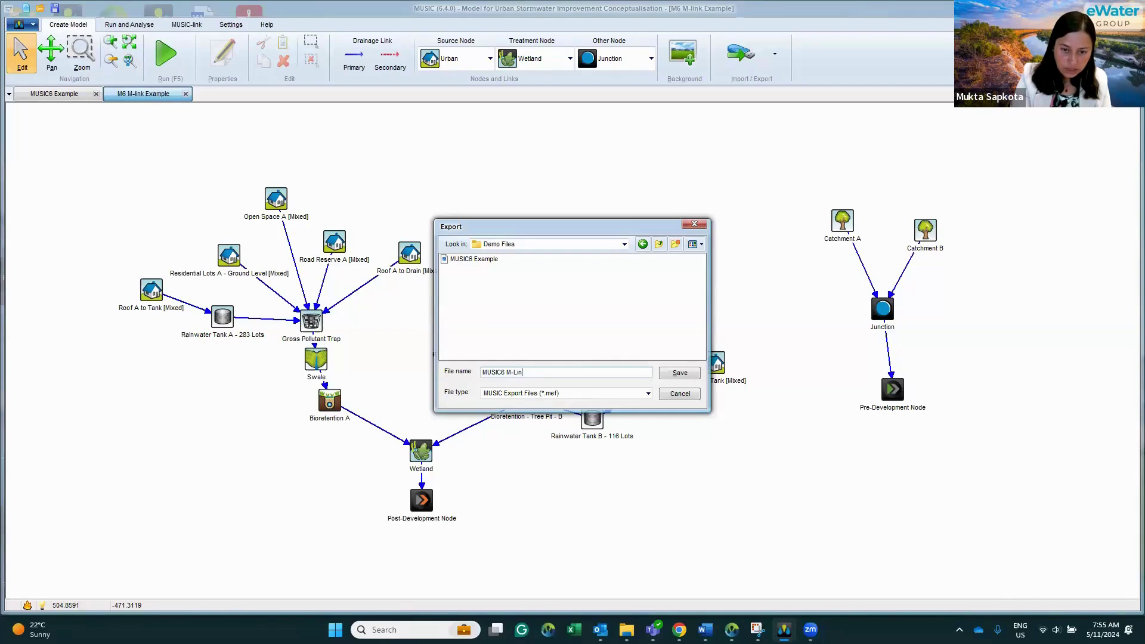
pyautogui.write('MUSIC6 M-Link example')
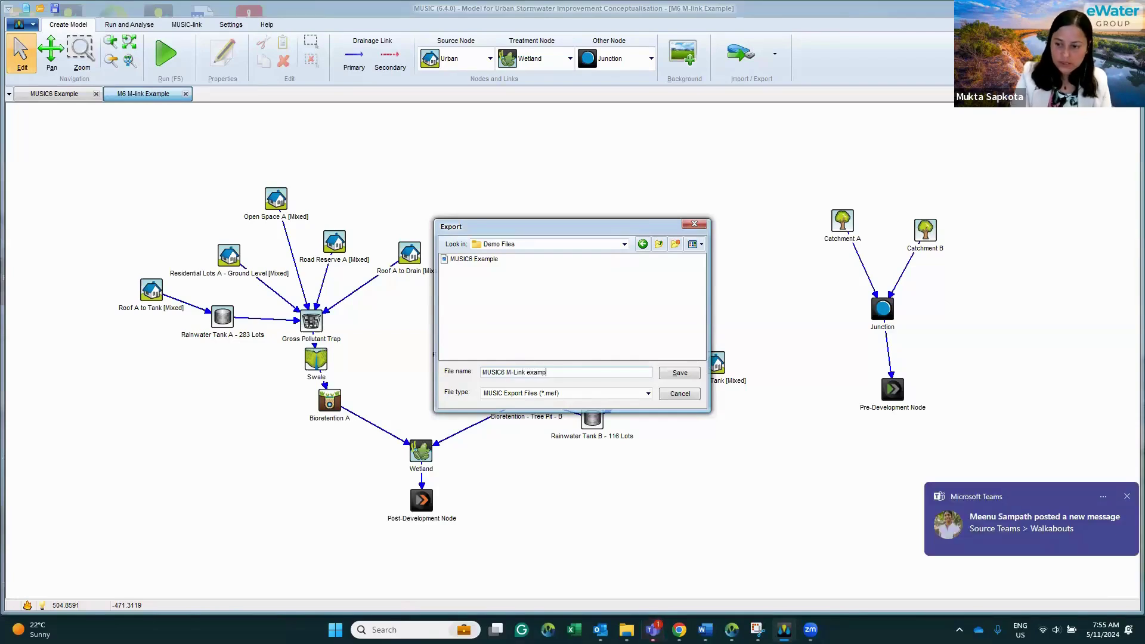
pyautogui.click(678, 375)
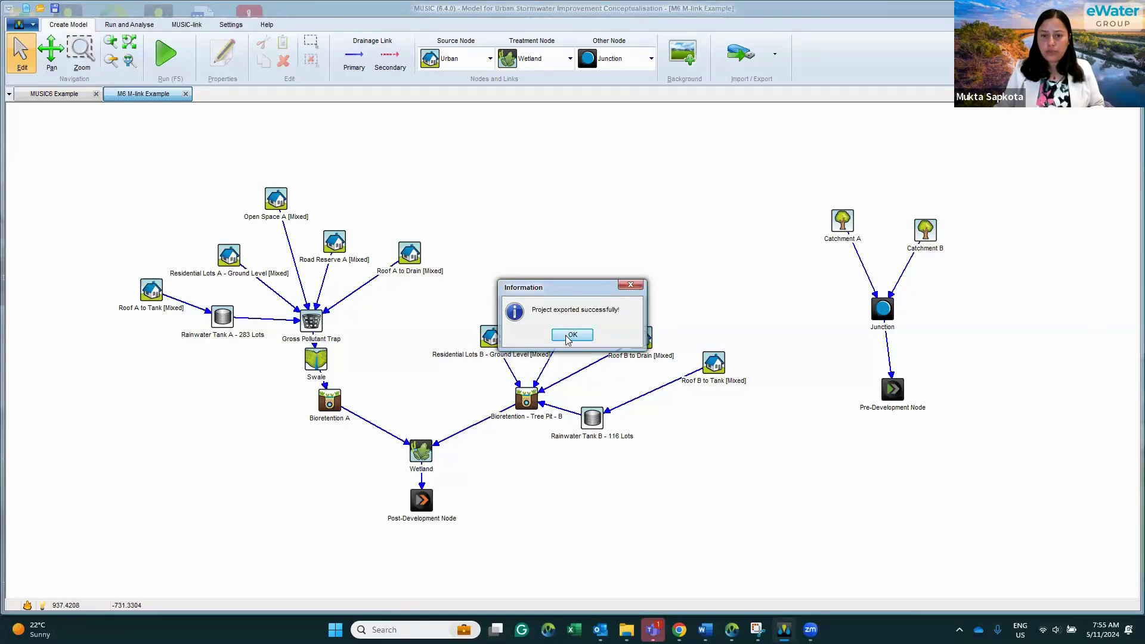
pyautogui.press('Return')
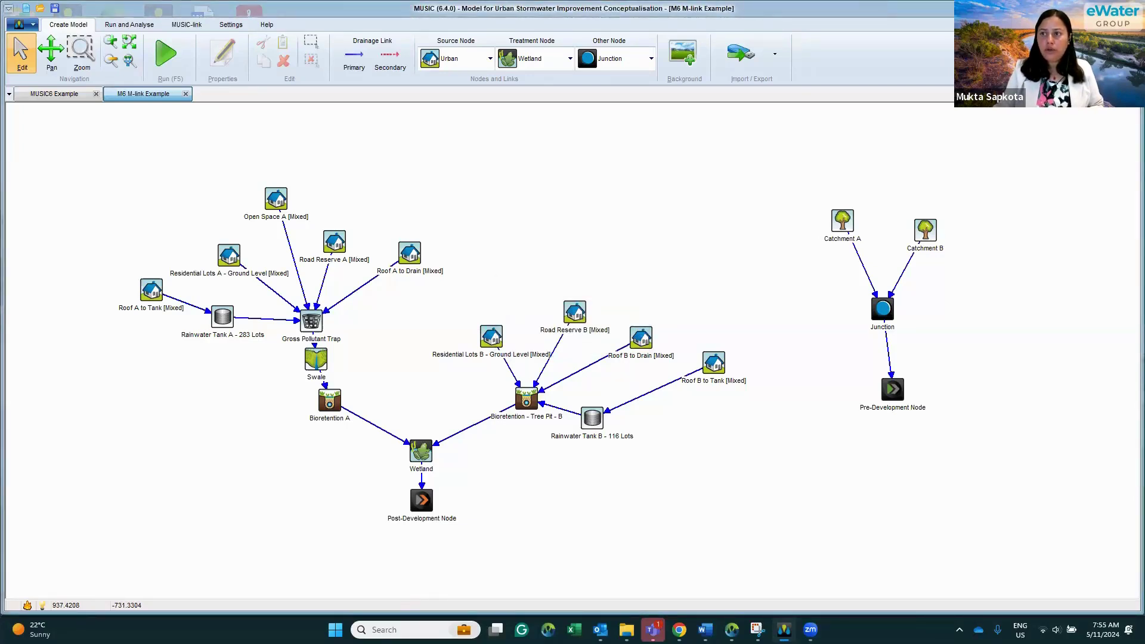
pyautogui.press('super+Down')
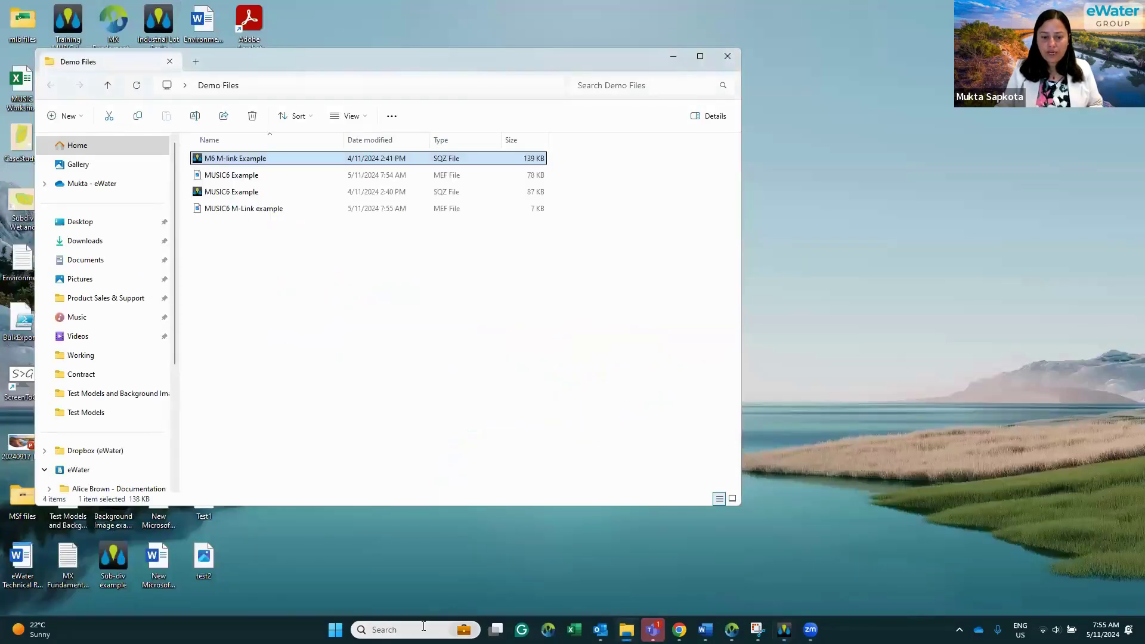
# Launch MUSICX 1.40.0.13336 from the eWater MUSICX group in All apps, dismissing the Teams notification
pyautogui.press('super')
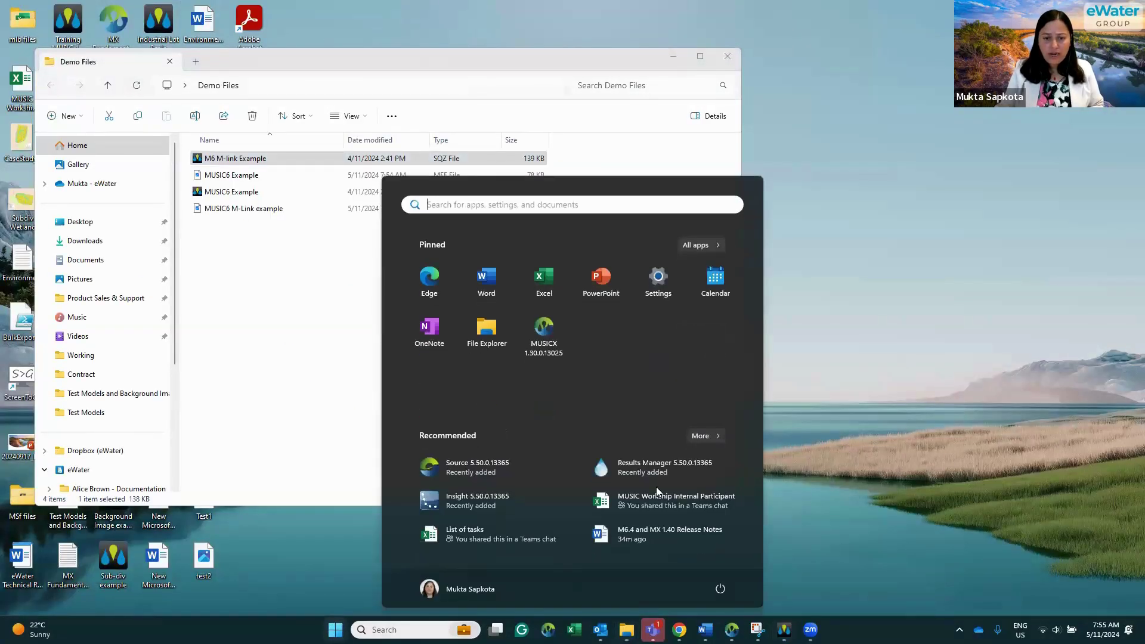
pyautogui.click(695, 245)
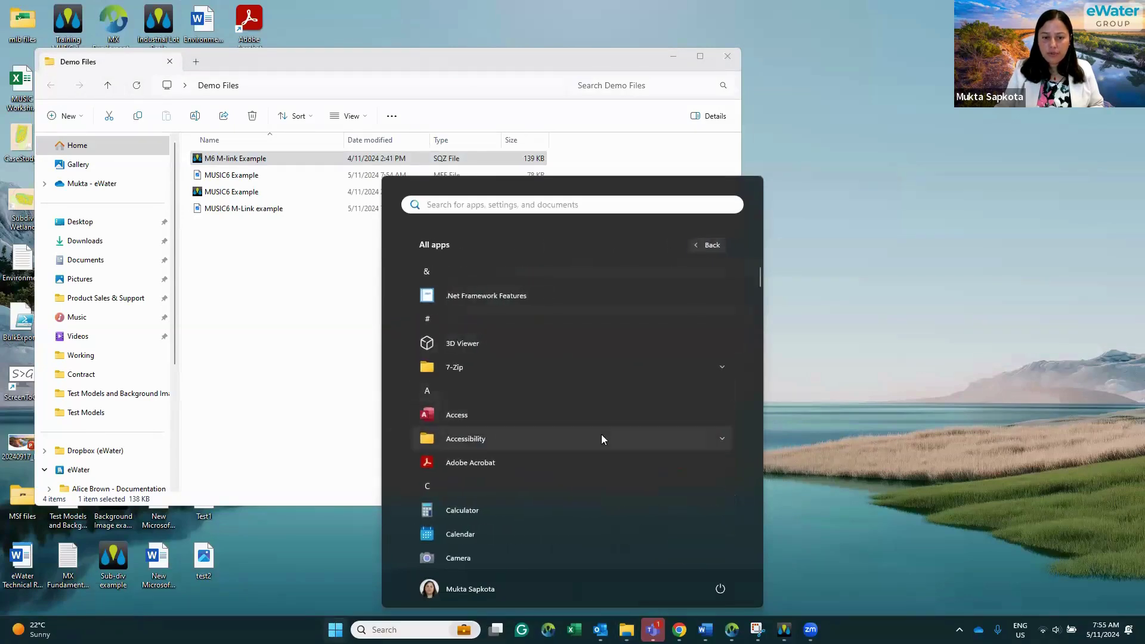
pyautogui.scroll(-3, 601, 434)
pyautogui.scroll(-10, 601, 440)
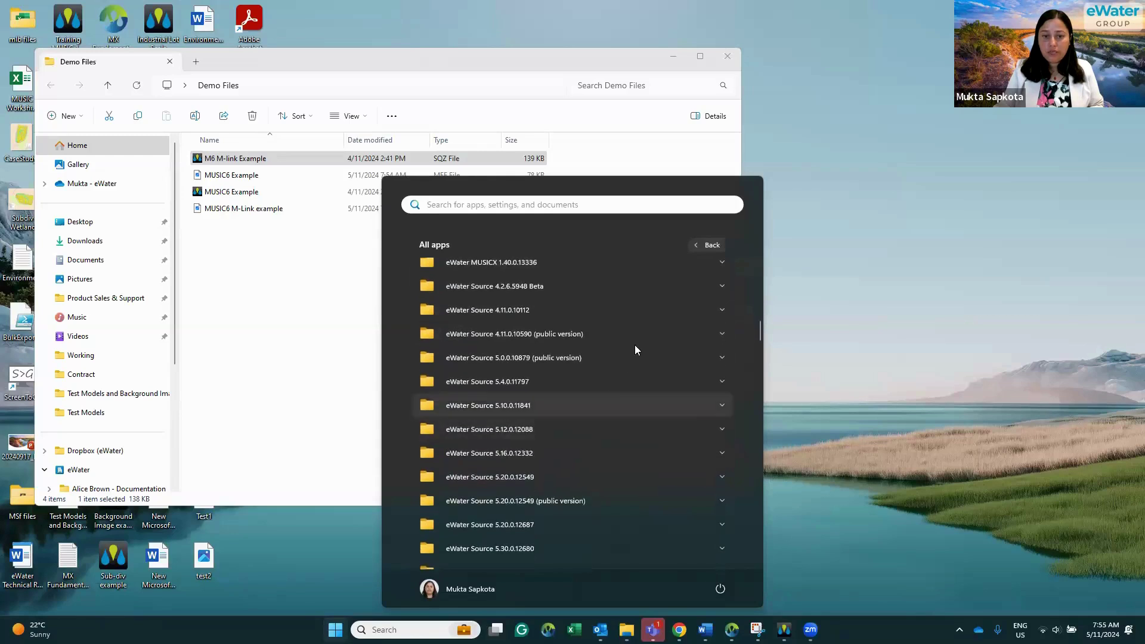
pyautogui.scroll(2, 631, 387)
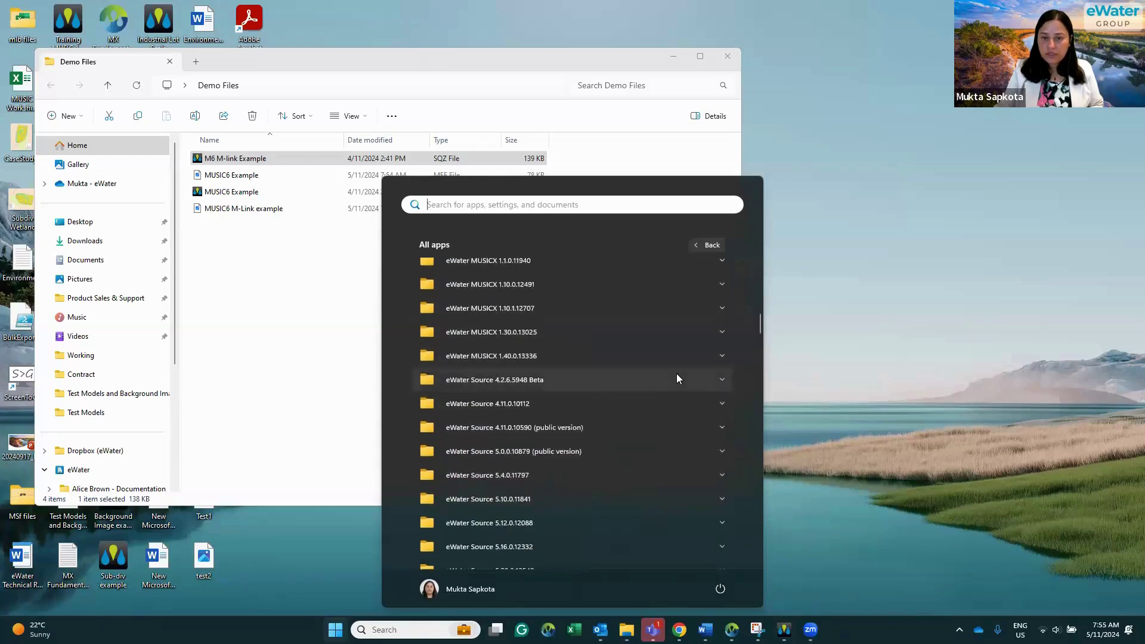
pyautogui.click(720, 354)
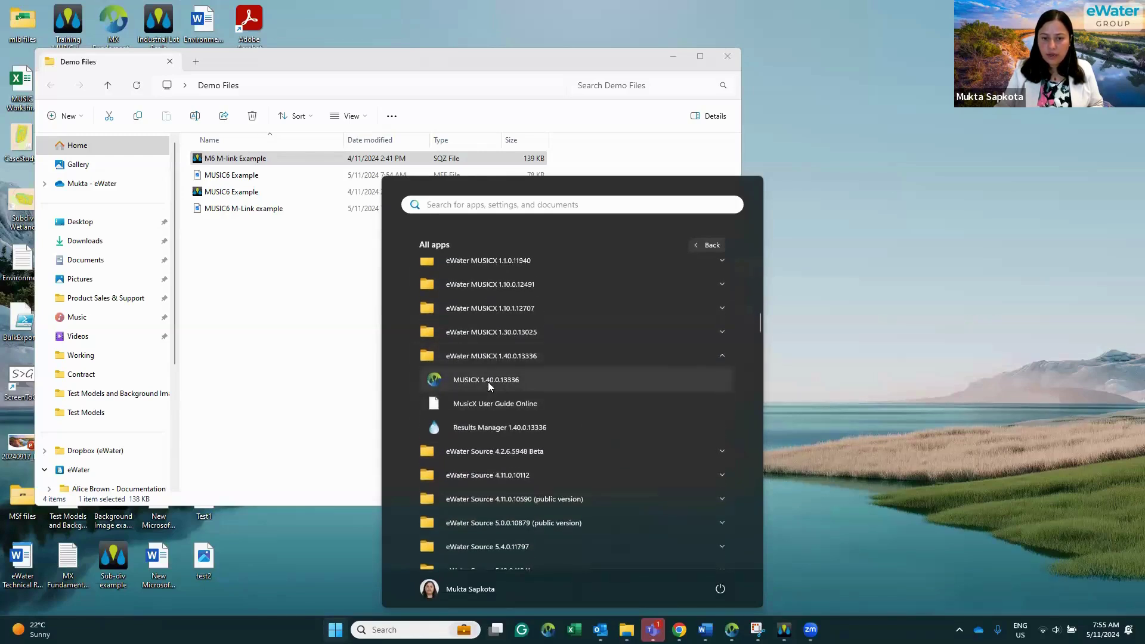
pyautogui.click(487, 381)
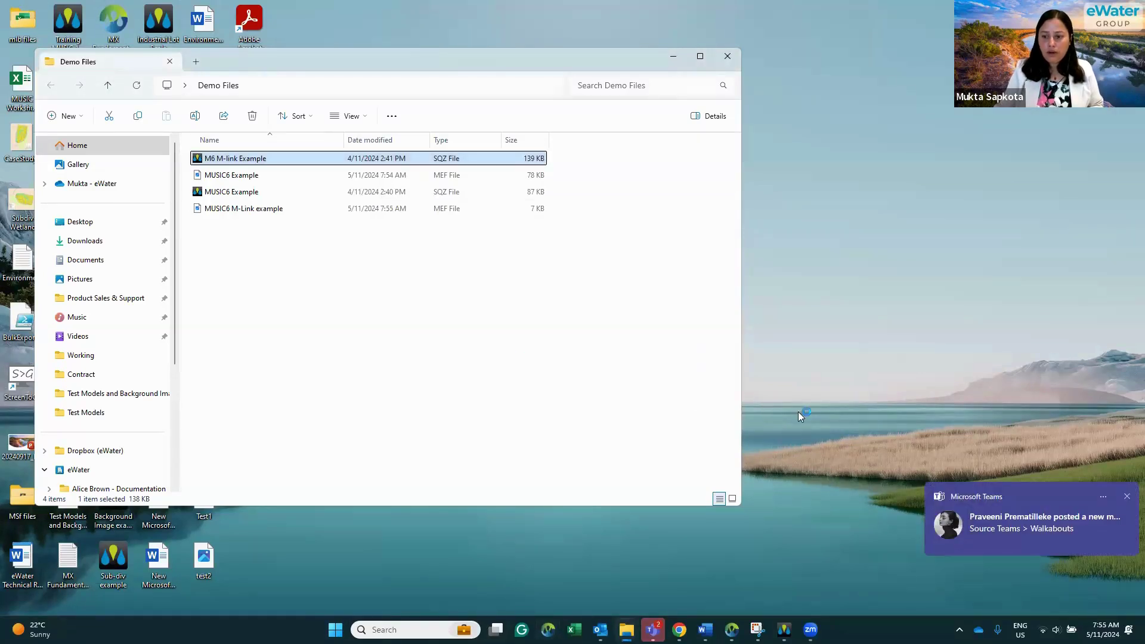
pyautogui.click(1127, 496)
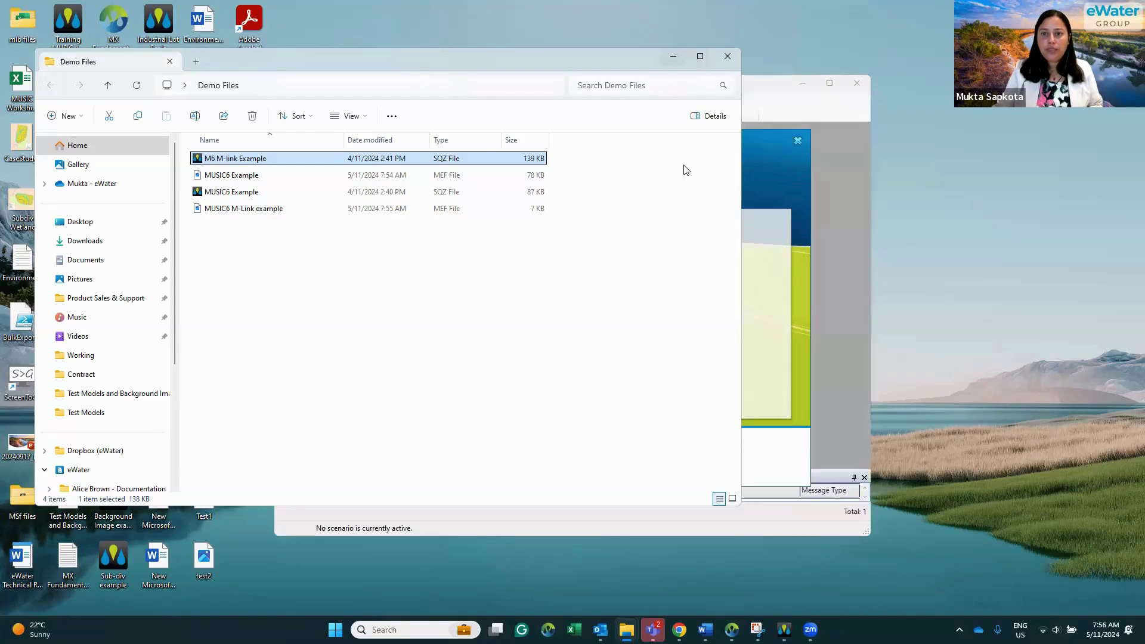
# Bring MUSICX to the front, close its welcome screen and maximize the empty main window
pyautogui.click(672, 55)
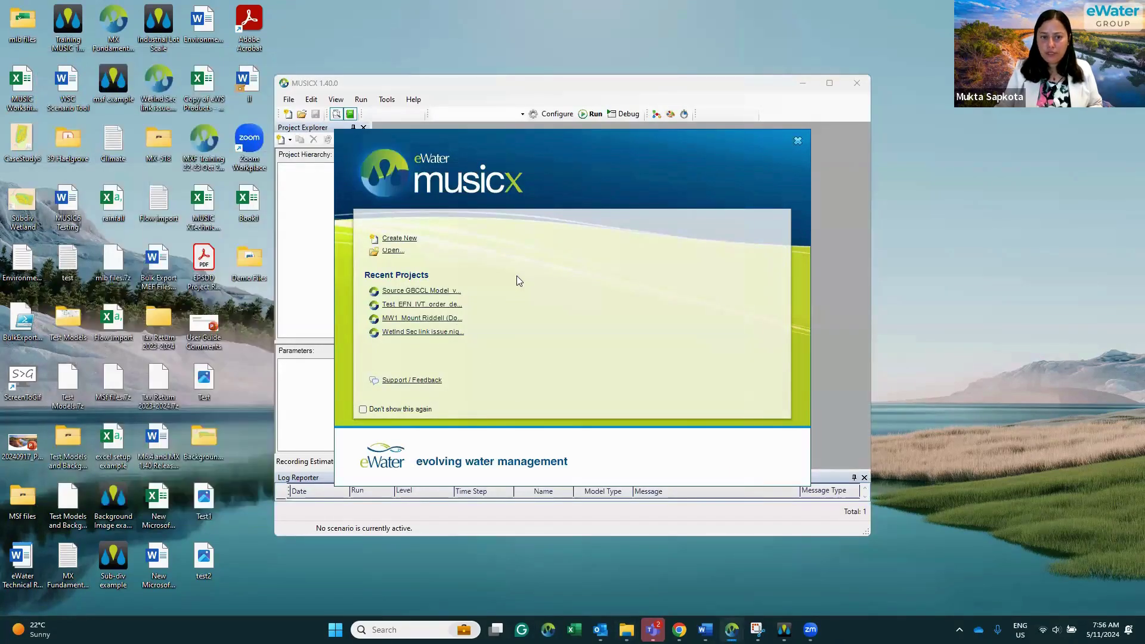
pyautogui.click(798, 141)
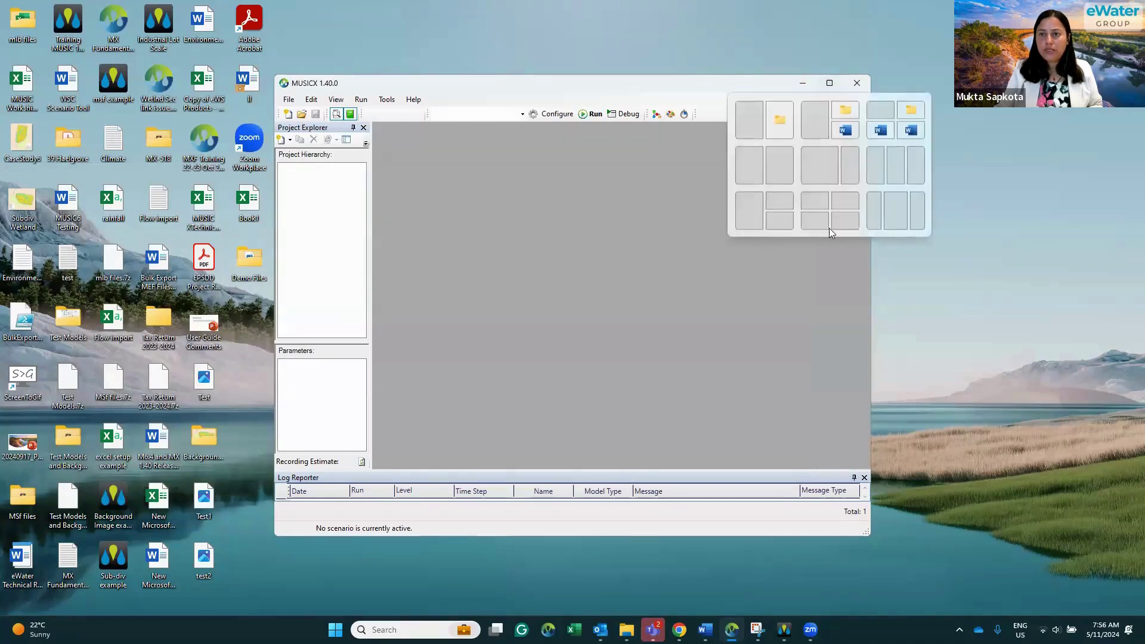
pyautogui.click(828, 83)
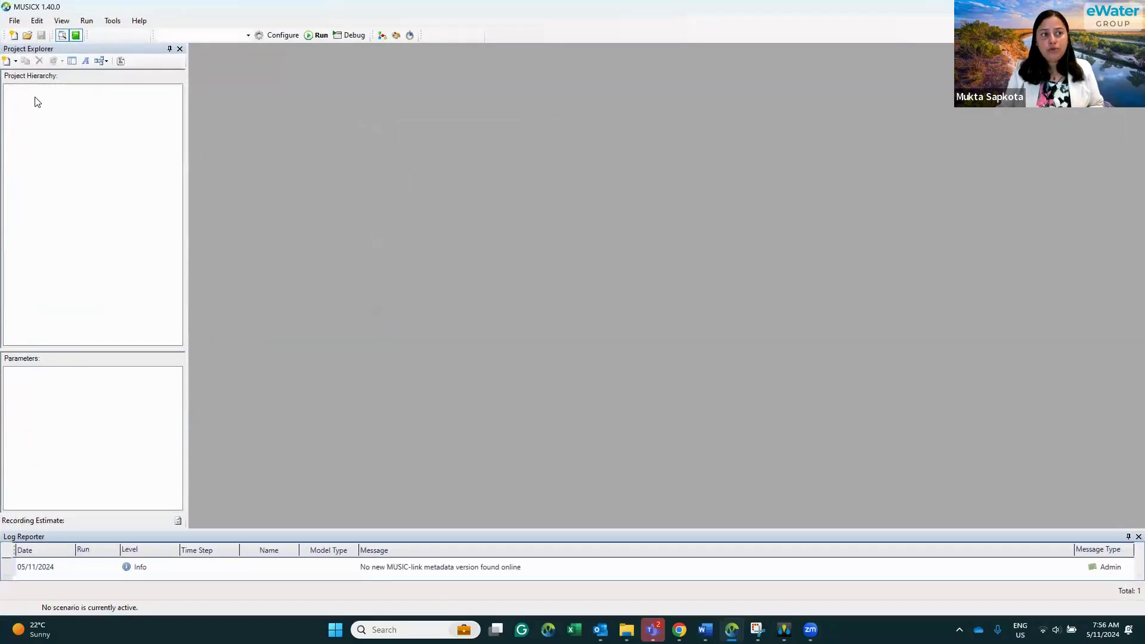
# Start a new project with Scenario 1 set to the MUSICX-MEF/MSF Importer type
pyautogui.click(13, 37)
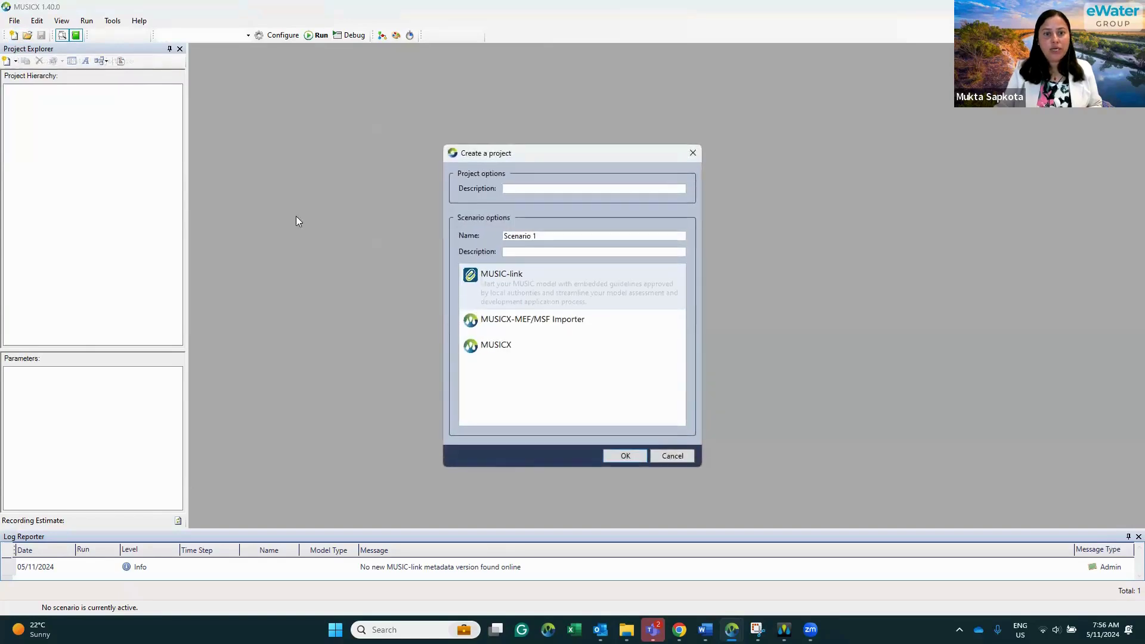
pyautogui.click(525, 322)
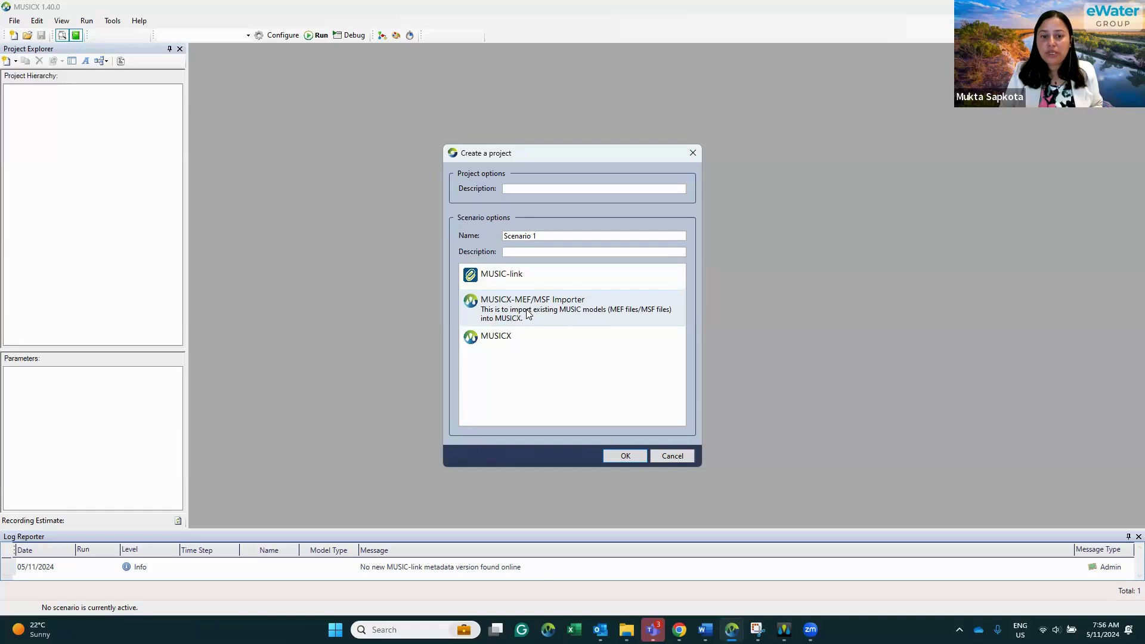
# Create the project and import MUSIC6 Example.mef from Demo Files as the active scenario
pyautogui.click(618, 458)
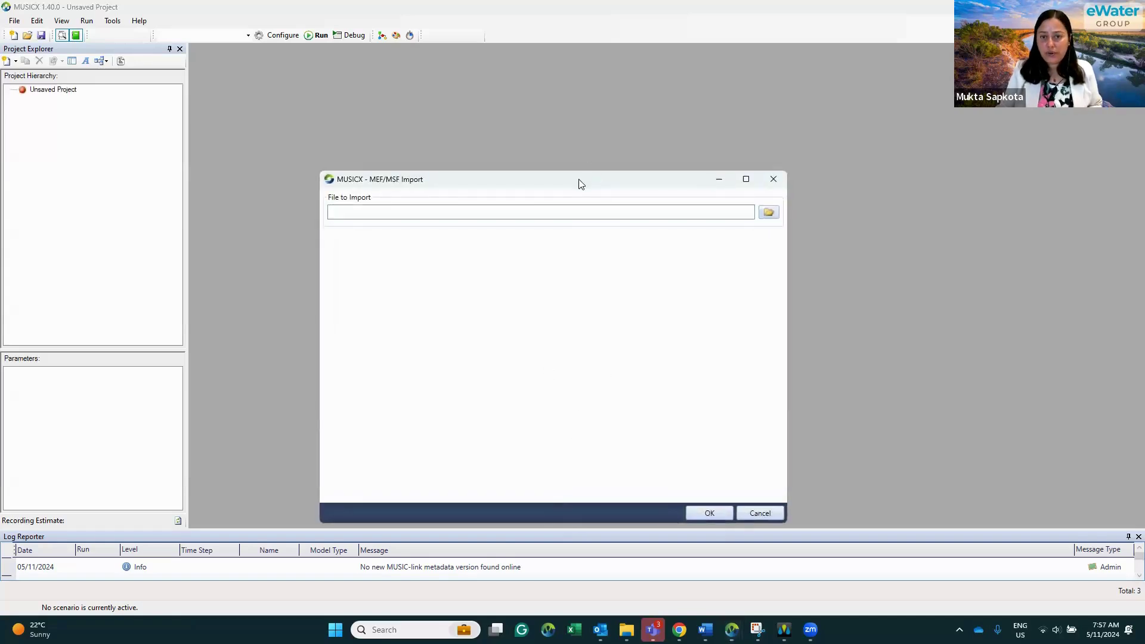
pyautogui.moveTo(577, 185); pyautogui.dragTo(542, 139)
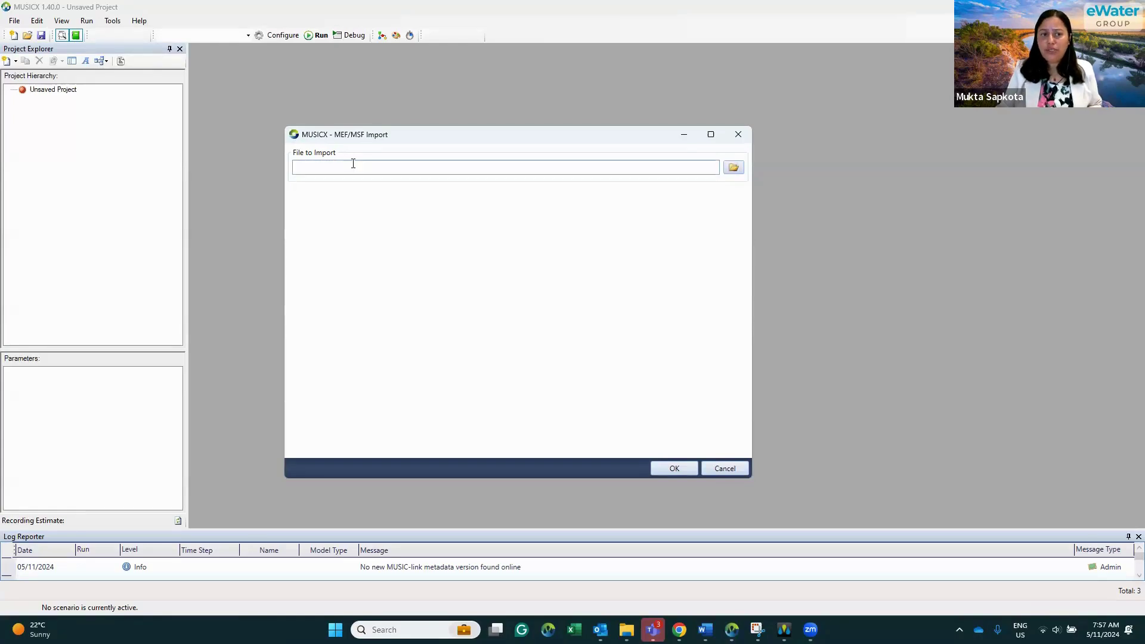
pyautogui.click(737, 171)
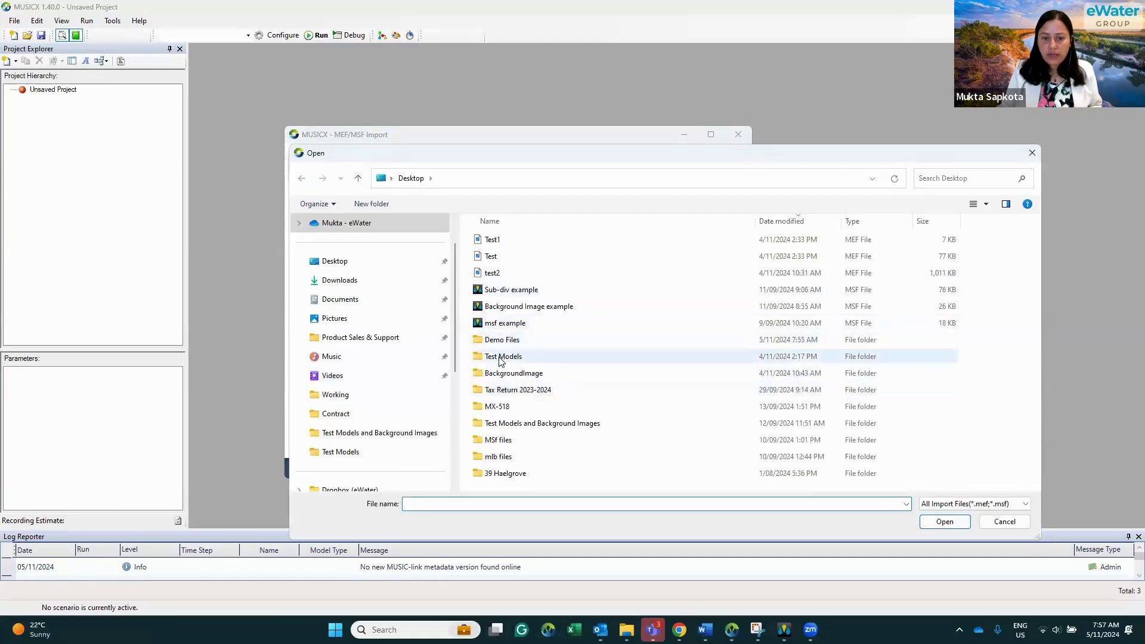
pyautogui.doubleClick(515, 339)
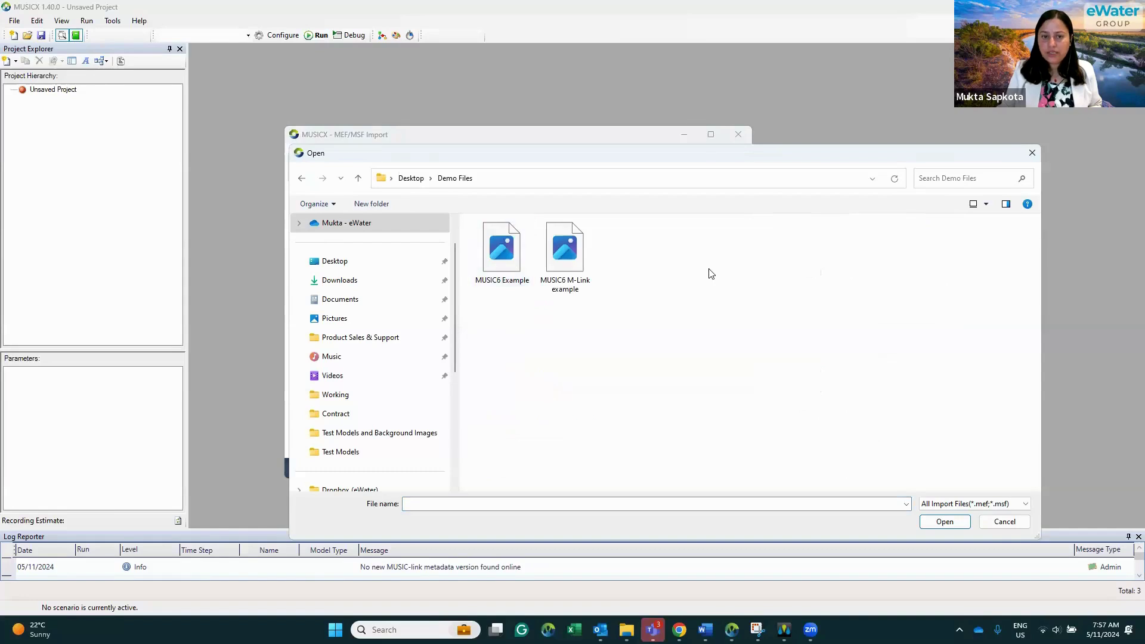
pyautogui.moveTo(705, 153); pyautogui.dragTo(614, 136)
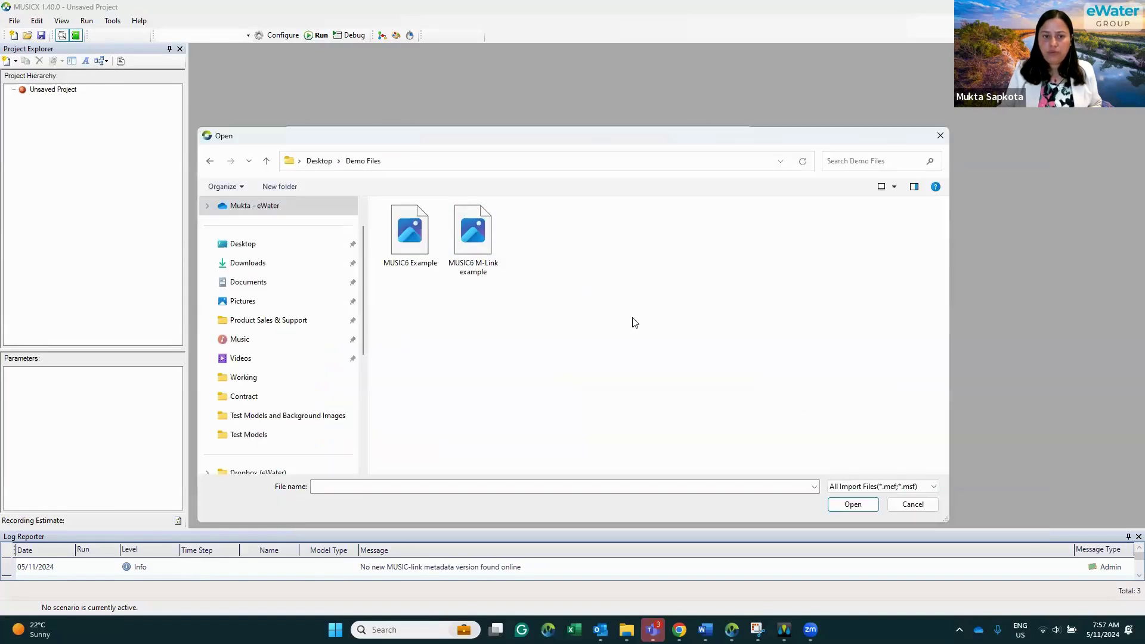
pyautogui.click(400, 245)
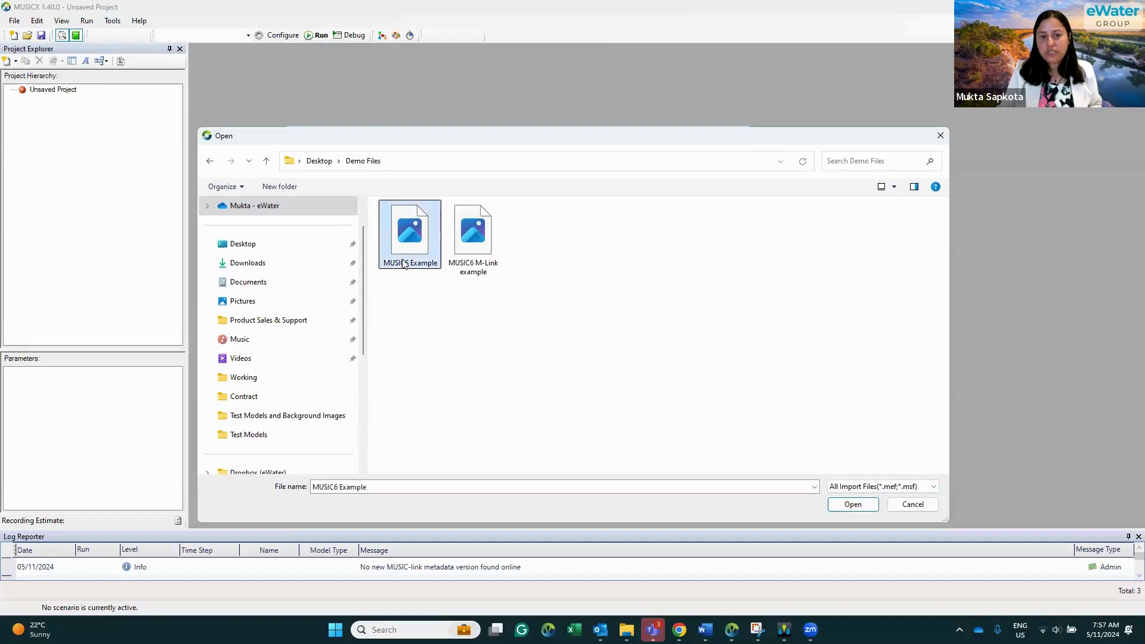
pyautogui.click(851, 507)
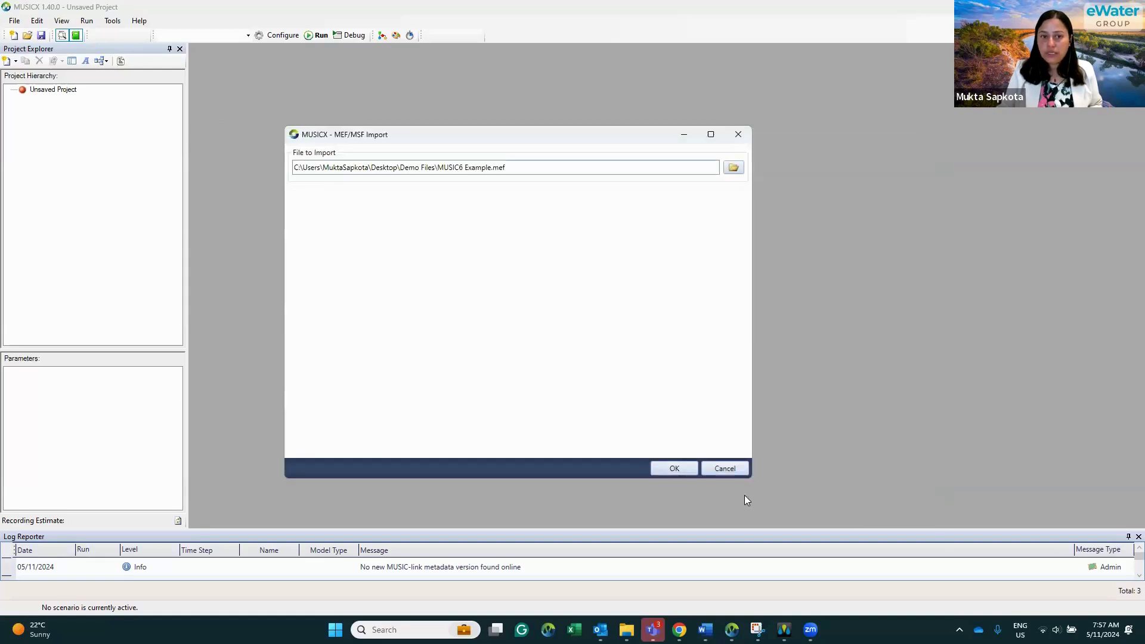
pyautogui.click(656, 465)
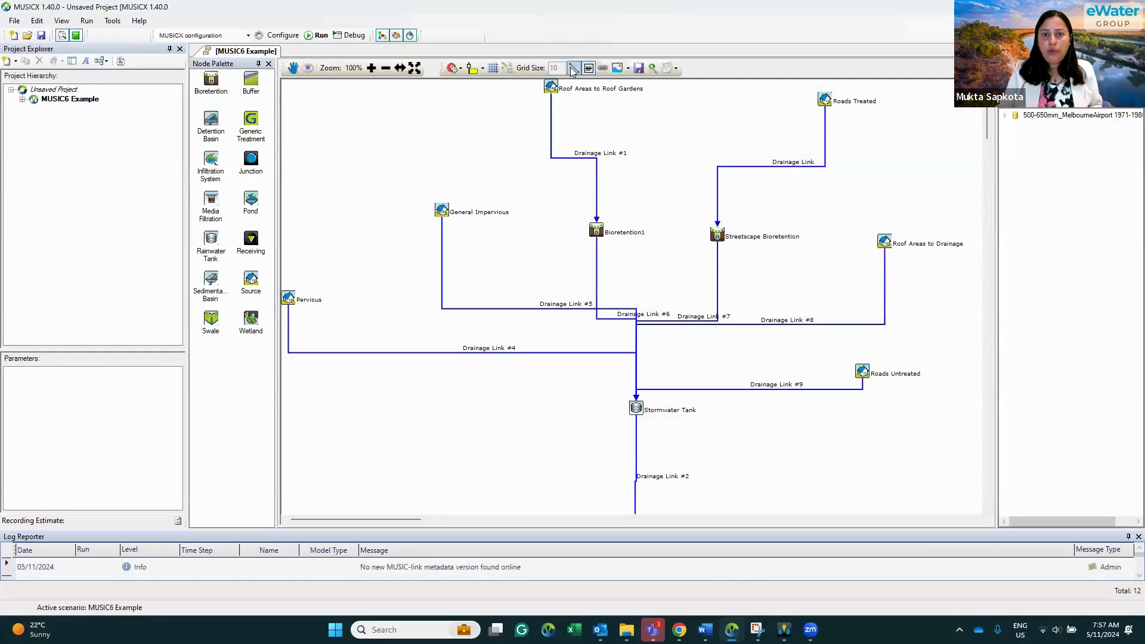
# Draw drainage links as straight lines and zoom to fit the network through to the Receiving Node
pyautogui.click(573, 69)
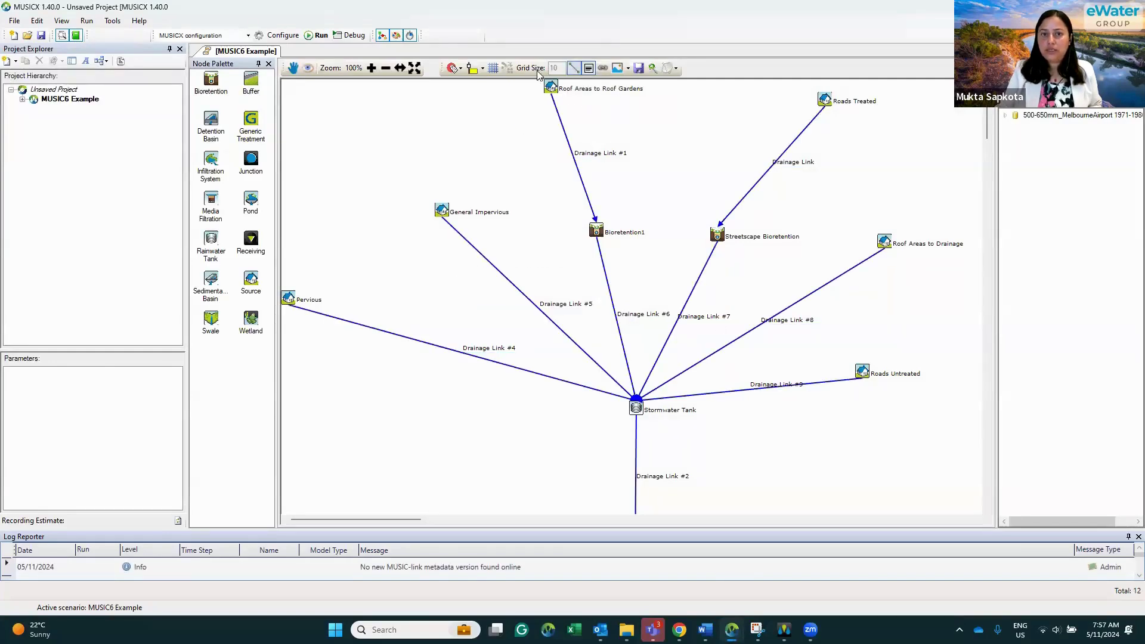
pyautogui.click(414, 67)
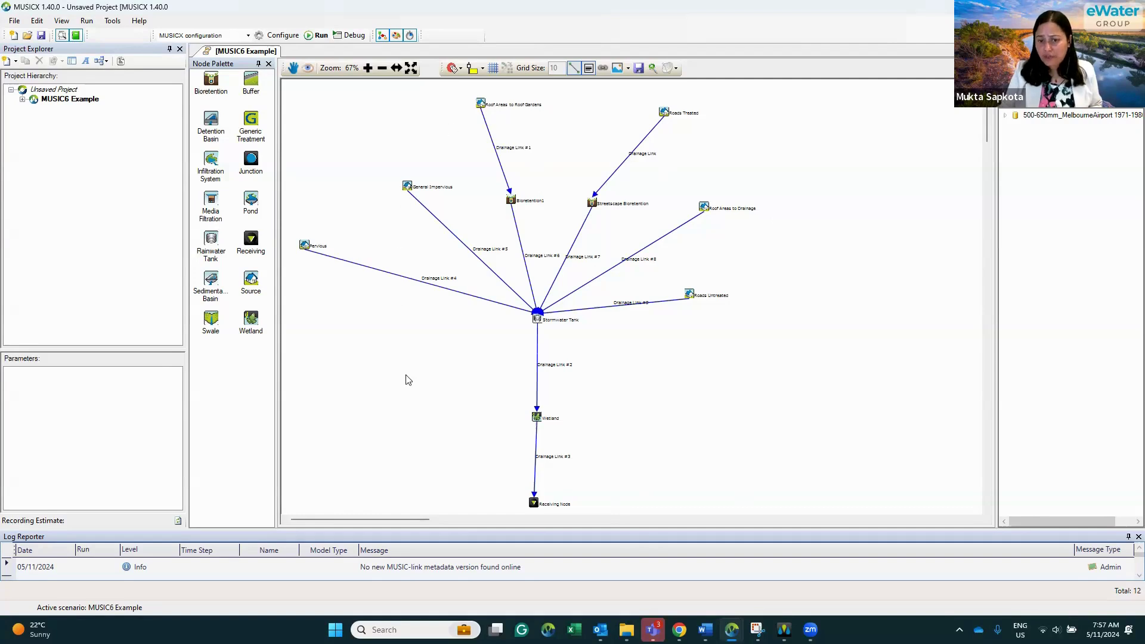
pyautogui.click(284, 37)
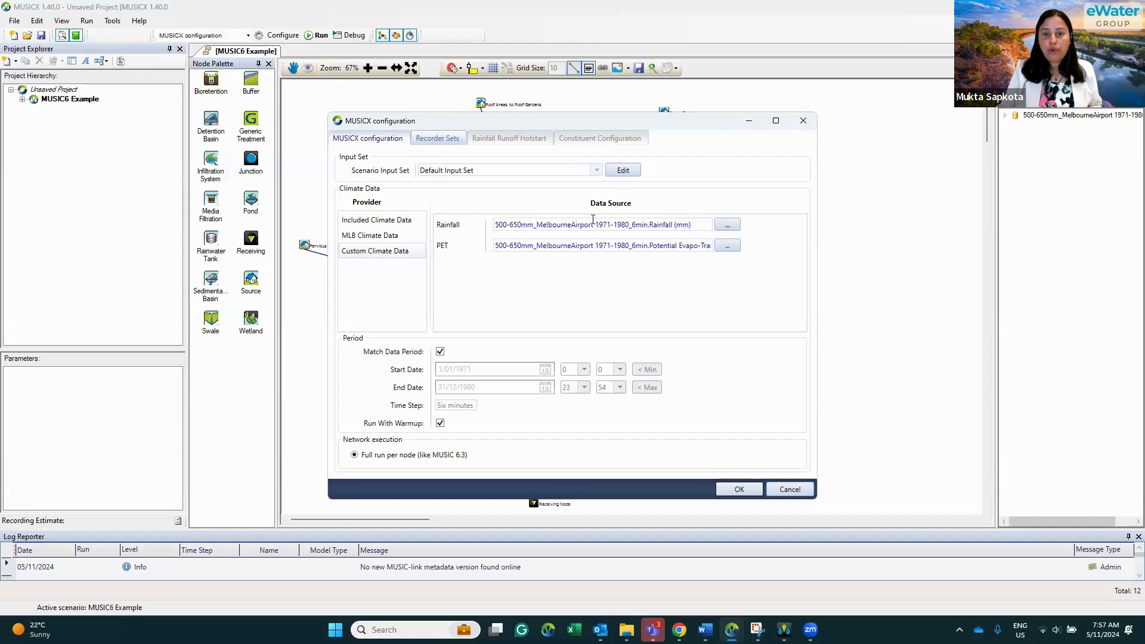
pyautogui.click(738, 490)
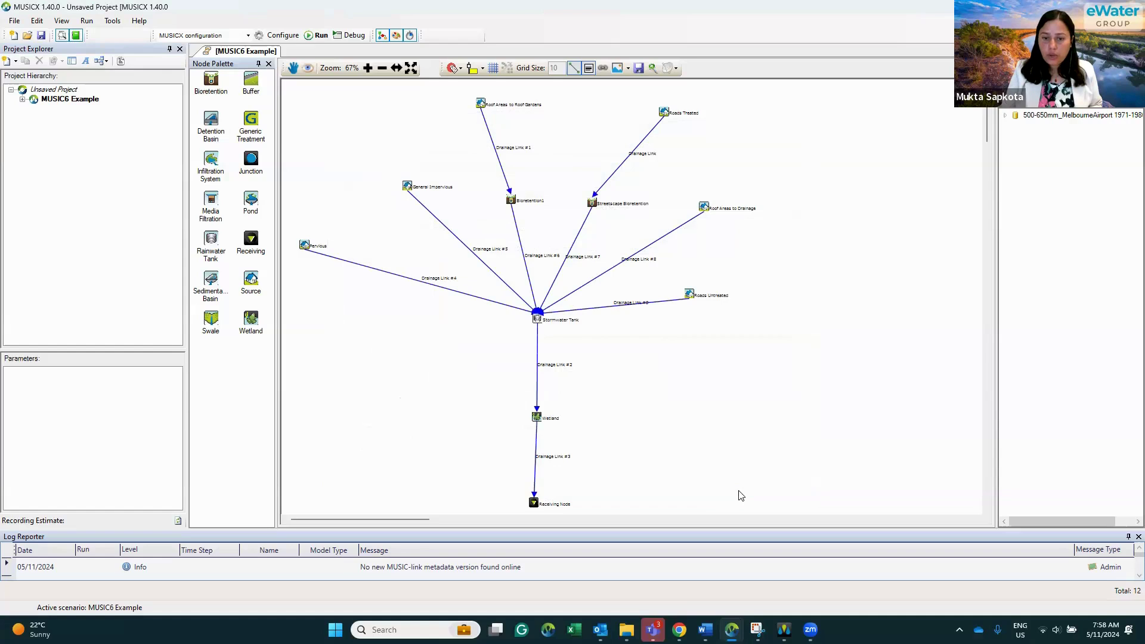
# Review the Wetland's custom storage–outflow table and chart, then its 5000 m² area and 0.3 m detention
pyautogui.doubleClick(537, 418)
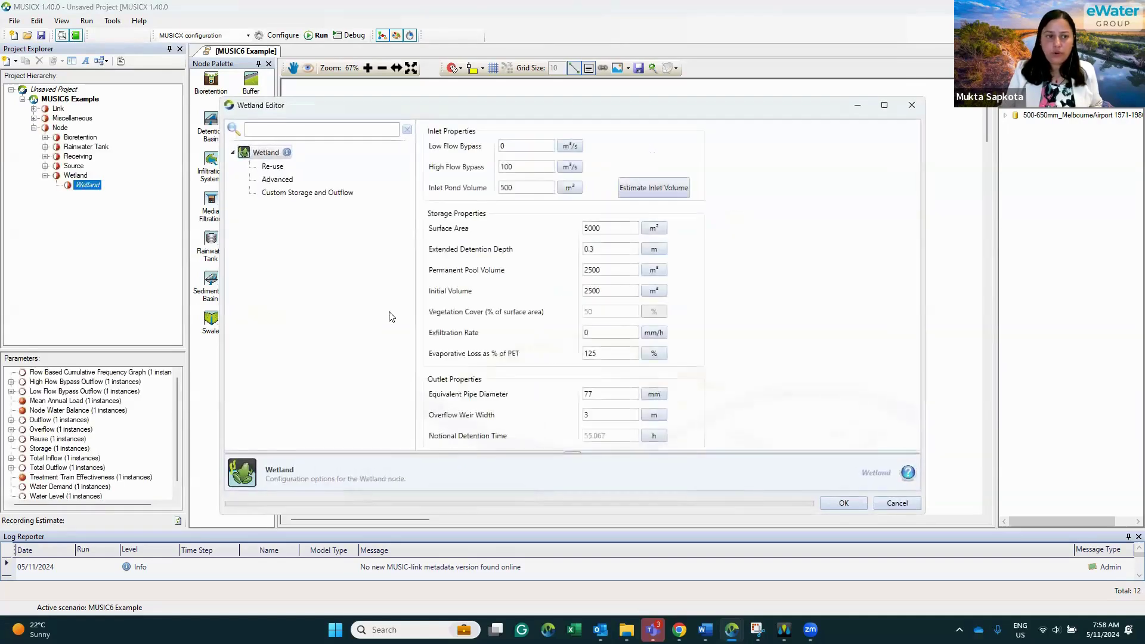
pyautogui.click(287, 192)
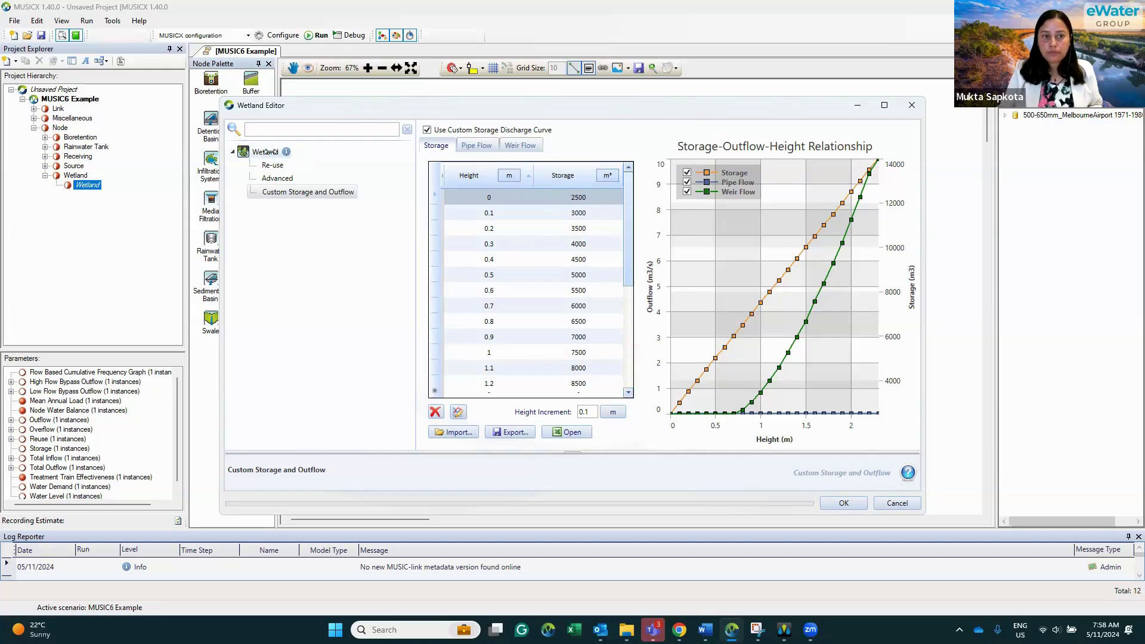
pyautogui.click(265, 151)
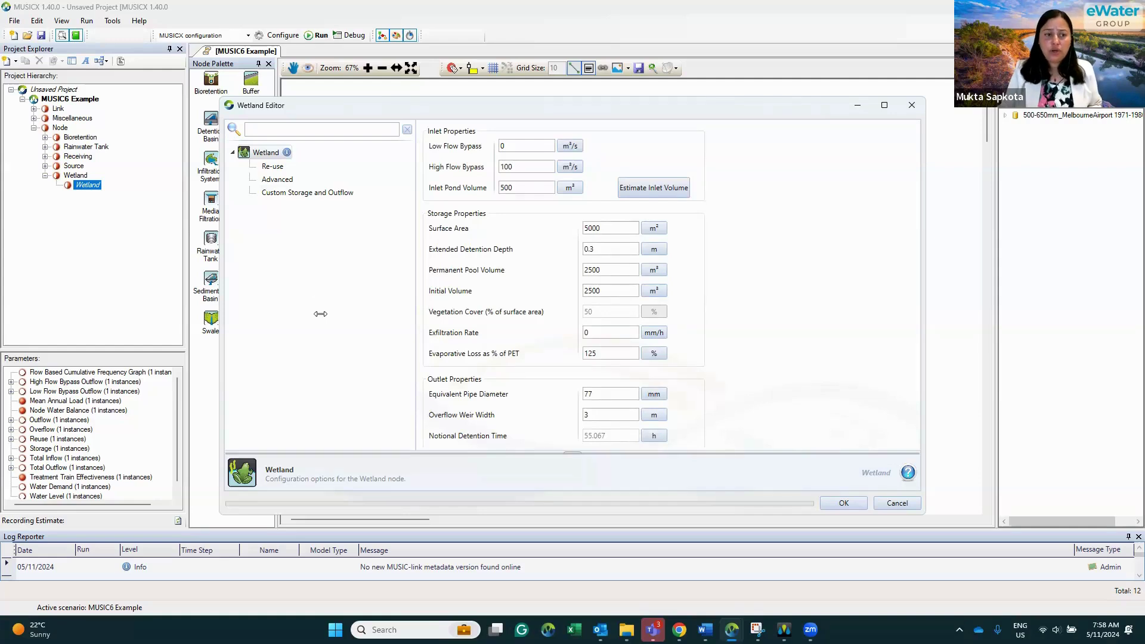
pyautogui.rightClick(274, 152)
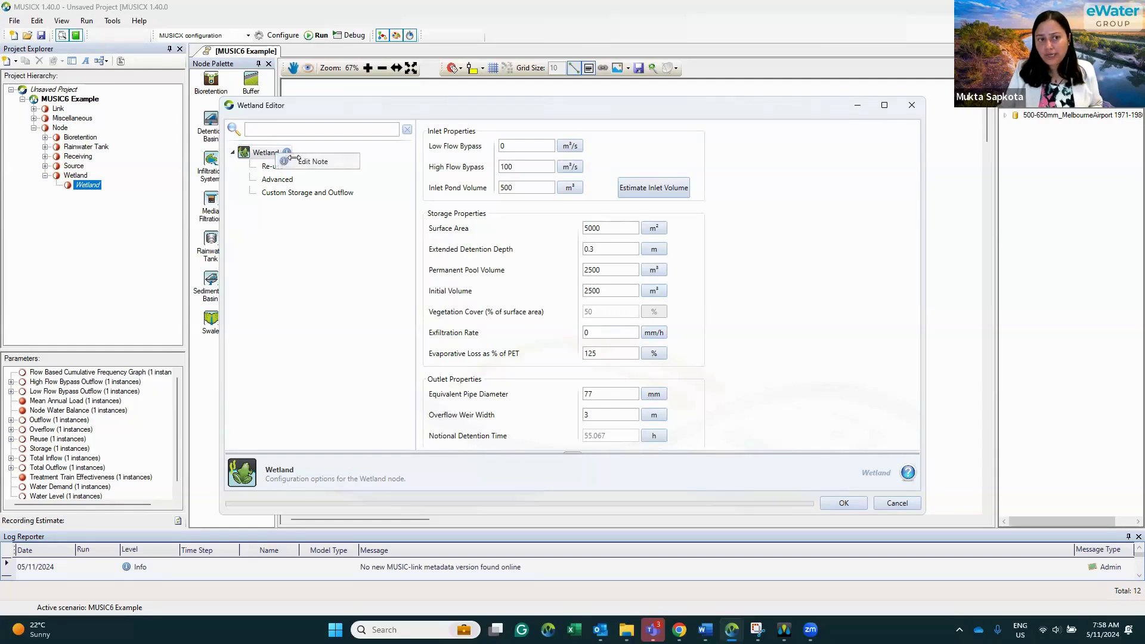
# Read the Wetland note about checking authority guidelines on EDD, then cancel the editor and deselect
pyautogui.click(310, 161)
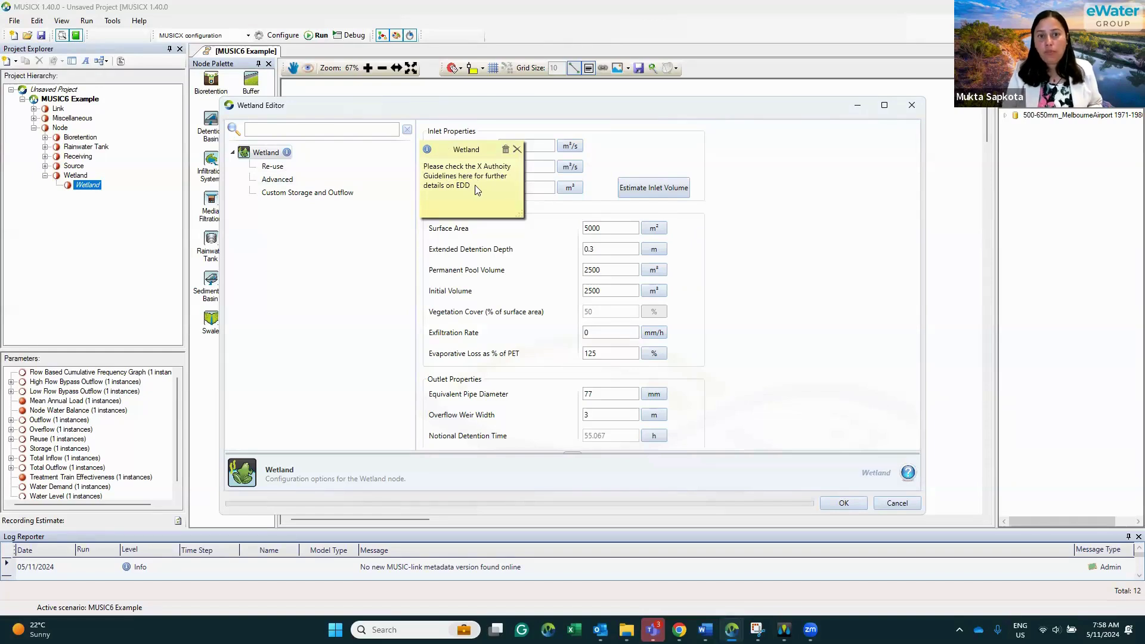
pyautogui.click(890, 503)
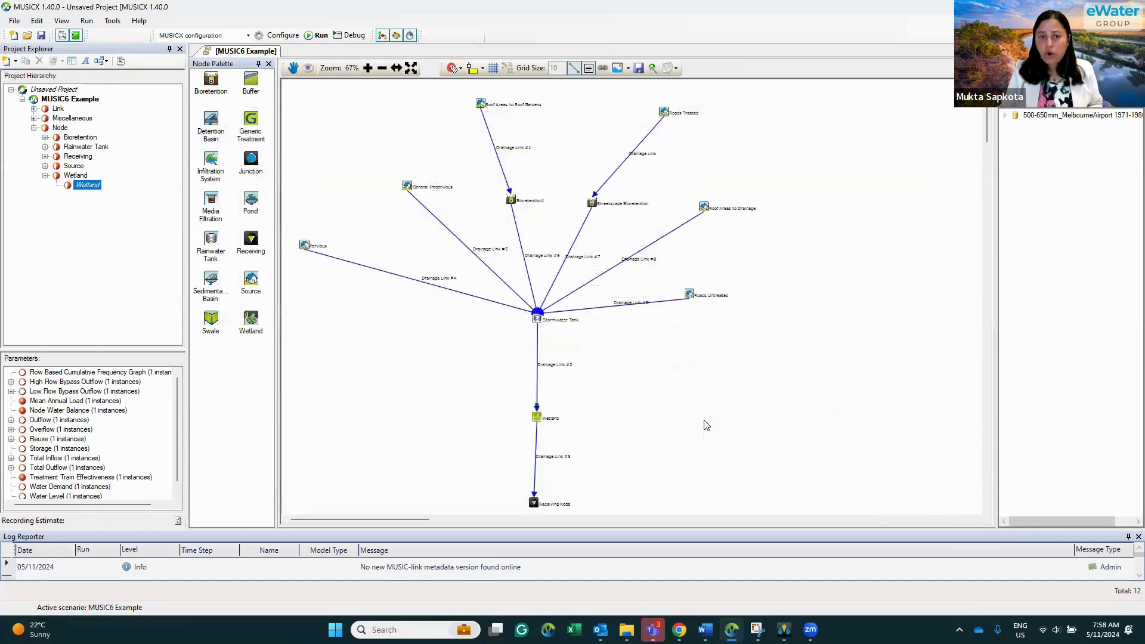
pyautogui.click(707, 425)
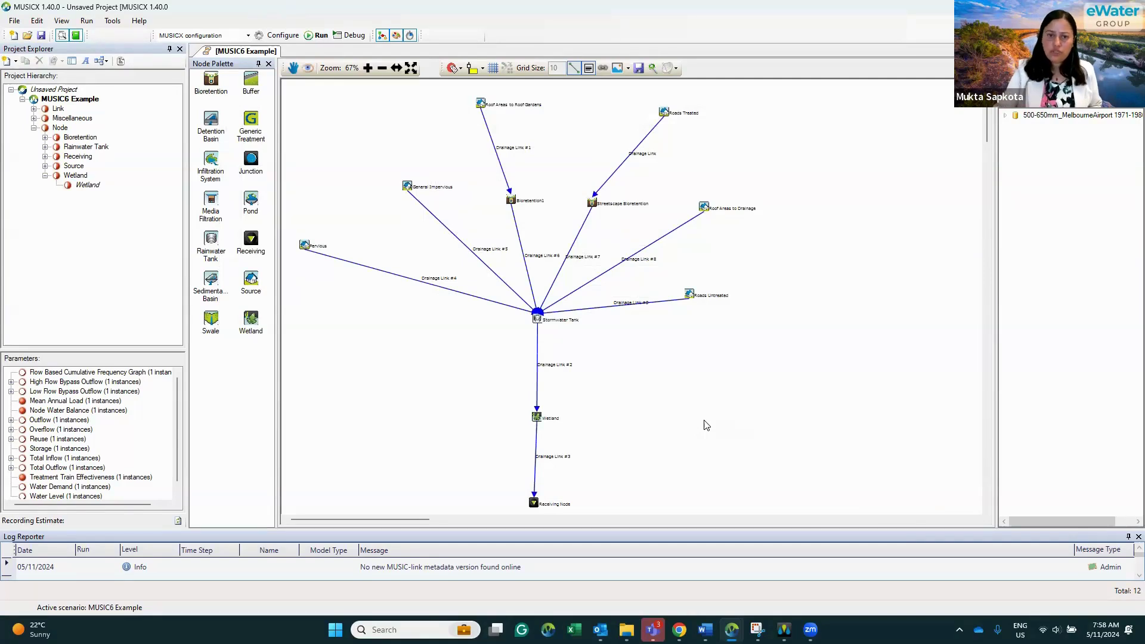
pyautogui.click(62, 21)
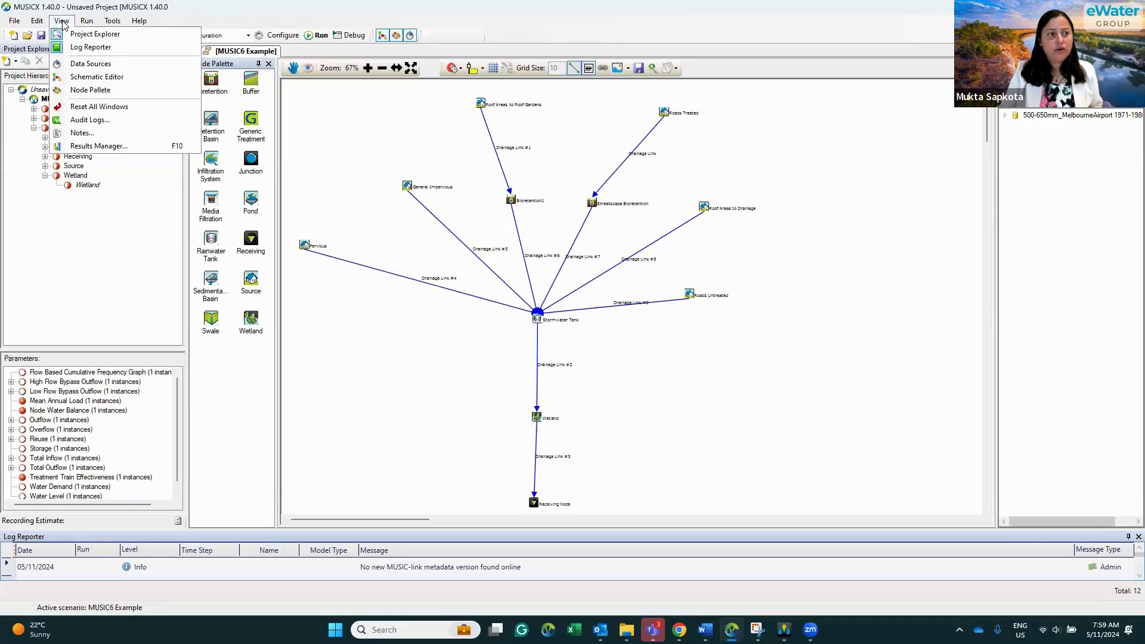
pyautogui.click(82, 132)
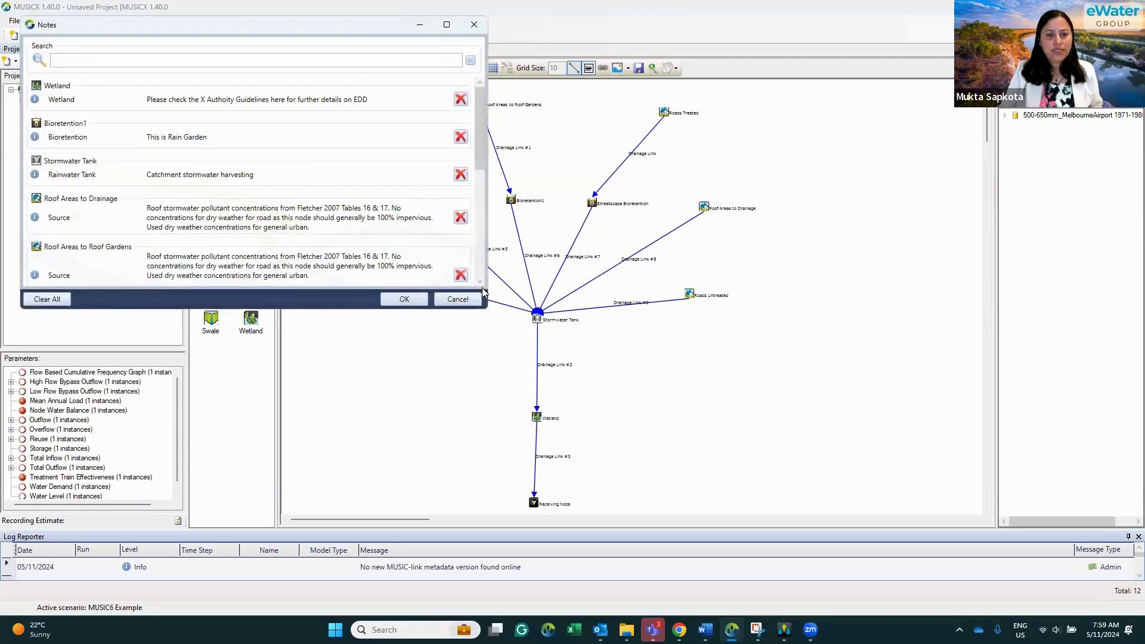
pyautogui.moveTo(477, 152); pyautogui.dragTo(477, 127)
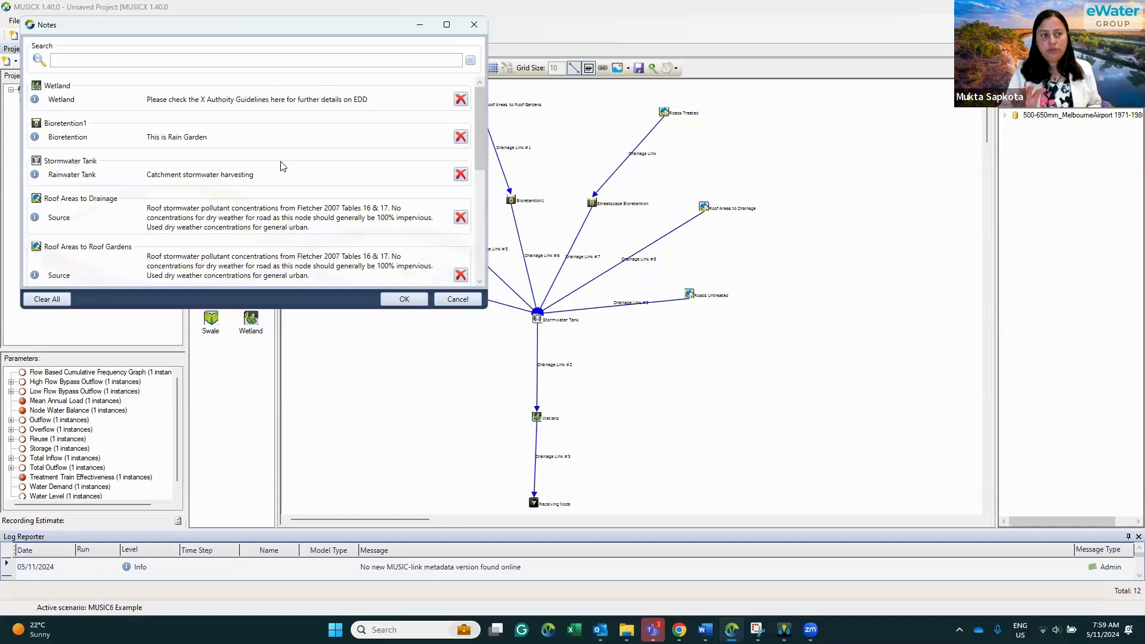
pyautogui.scroll(-5, 301, 170)
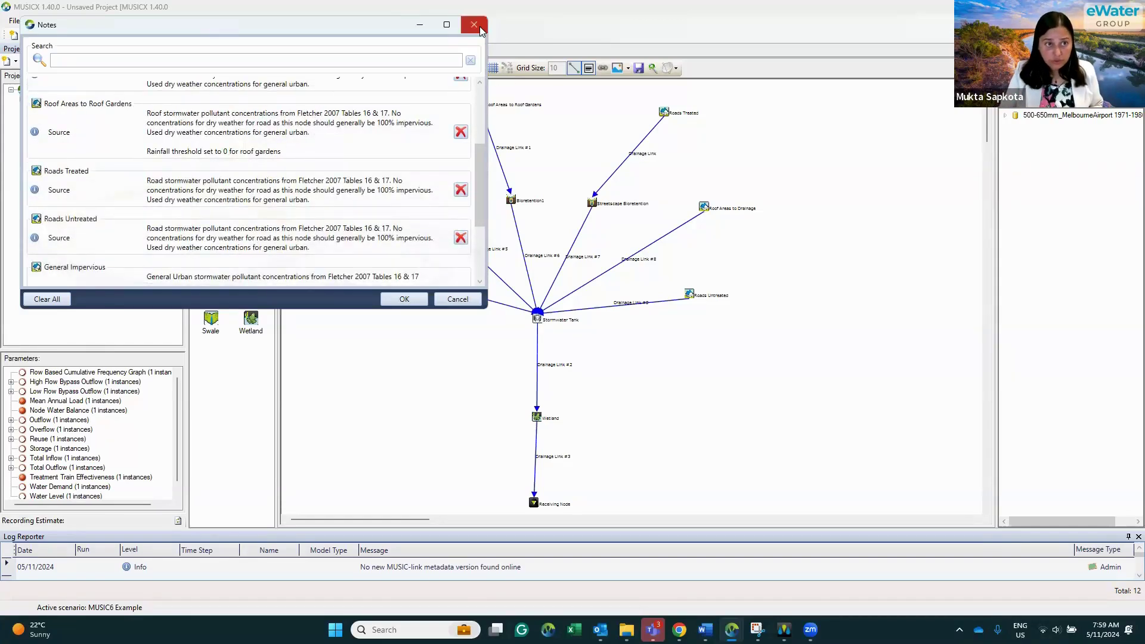
pyautogui.click(475, 25)
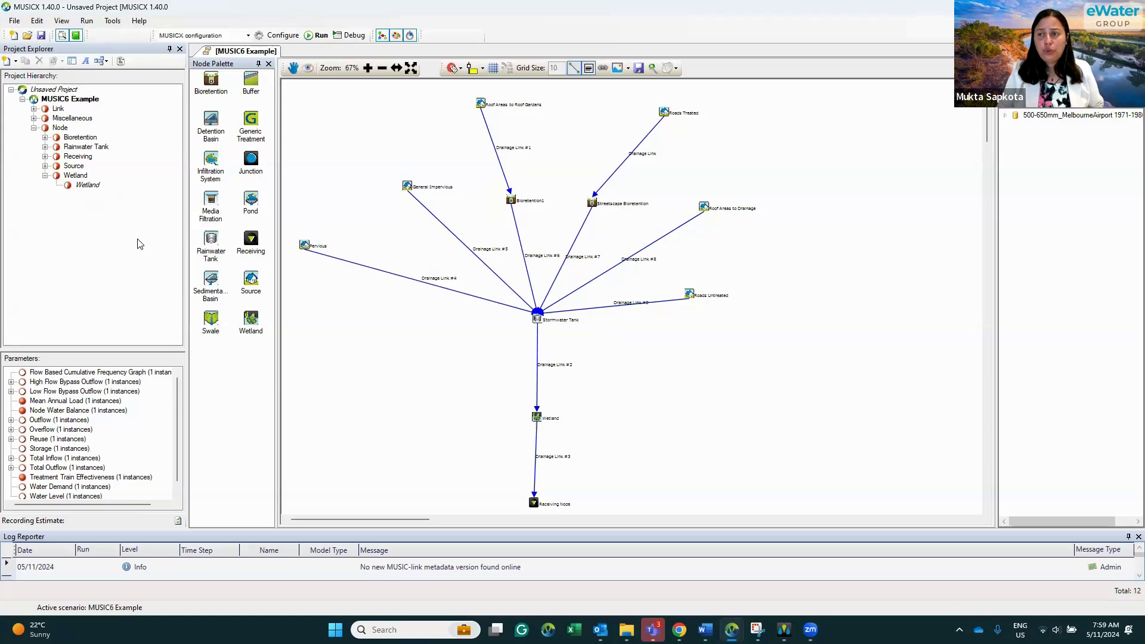
# Import 'MUSIC6 M-Link example' from Demo Files as a new scenario via the MUSICX-MEF/MSF Importer
pyautogui.click(13, 37)
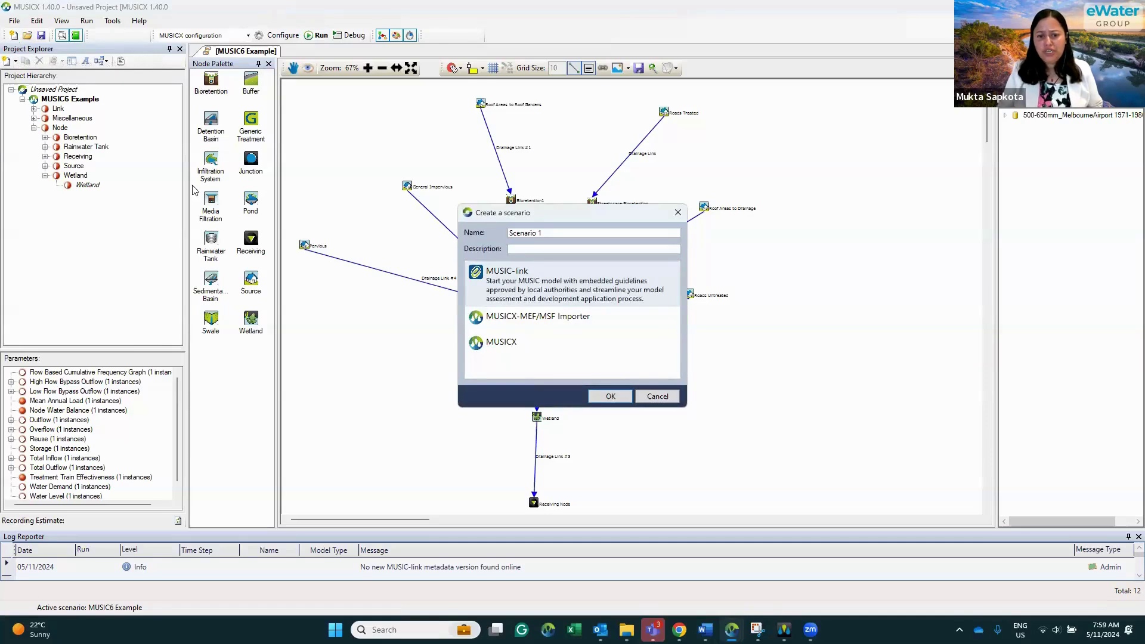
pyautogui.click(586, 321)
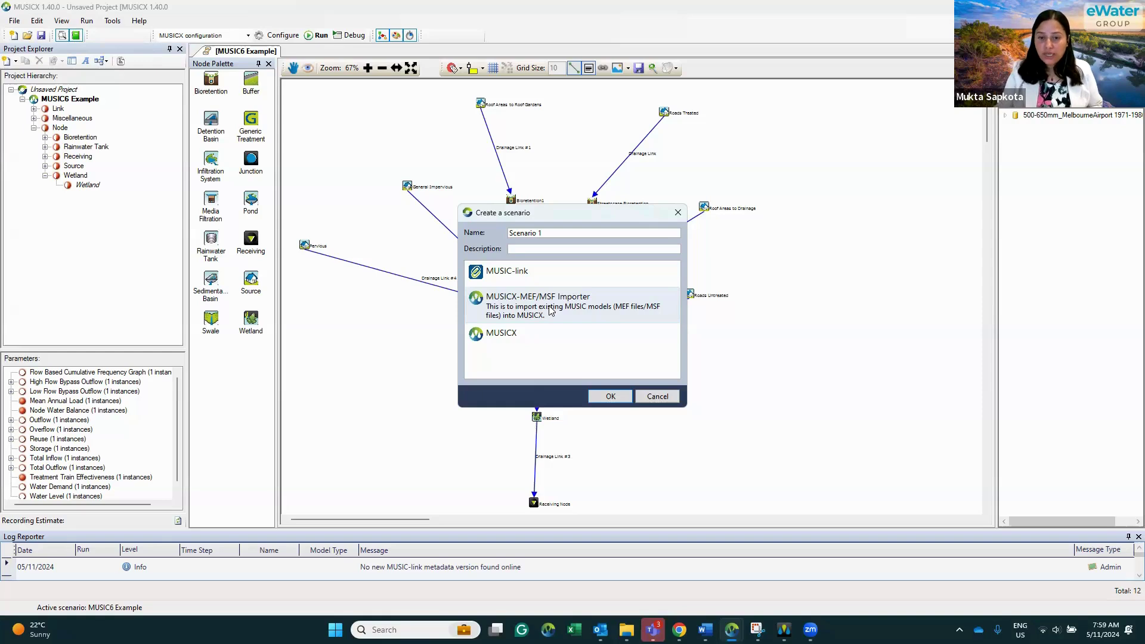
pyautogui.click(598, 398)
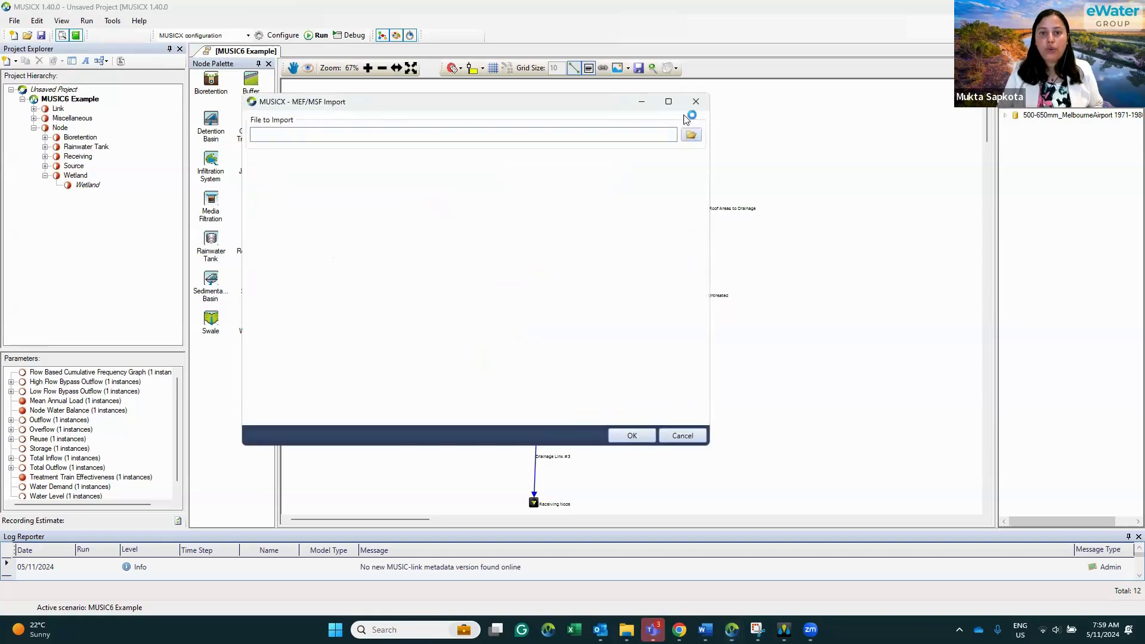
pyautogui.click(690, 134)
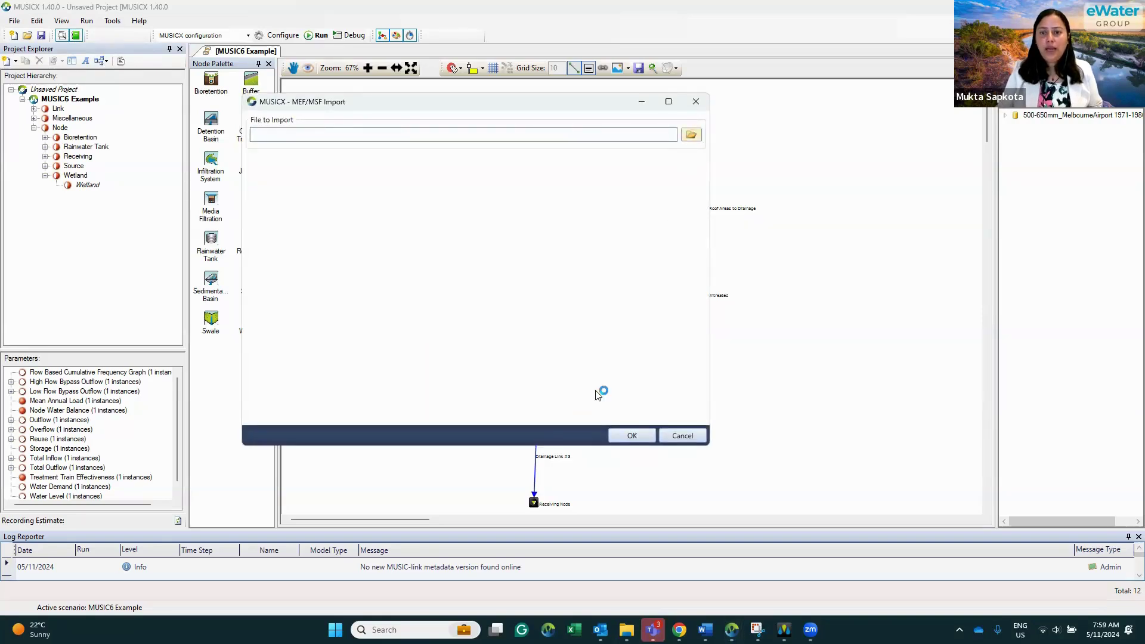
pyautogui.click(528, 242)
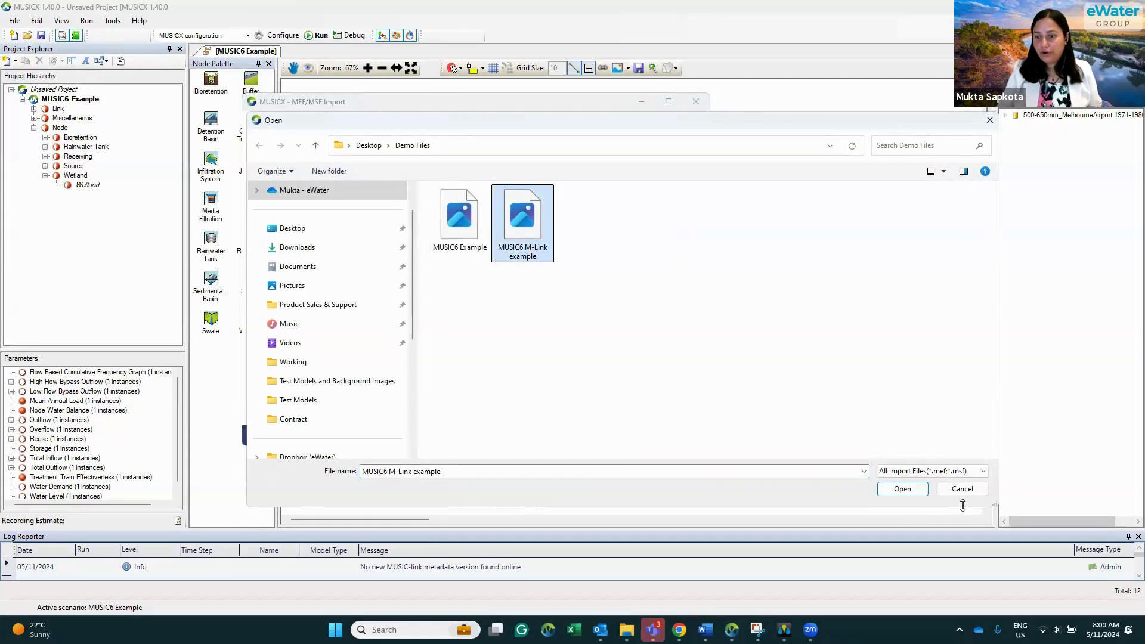
pyautogui.click(907, 489)
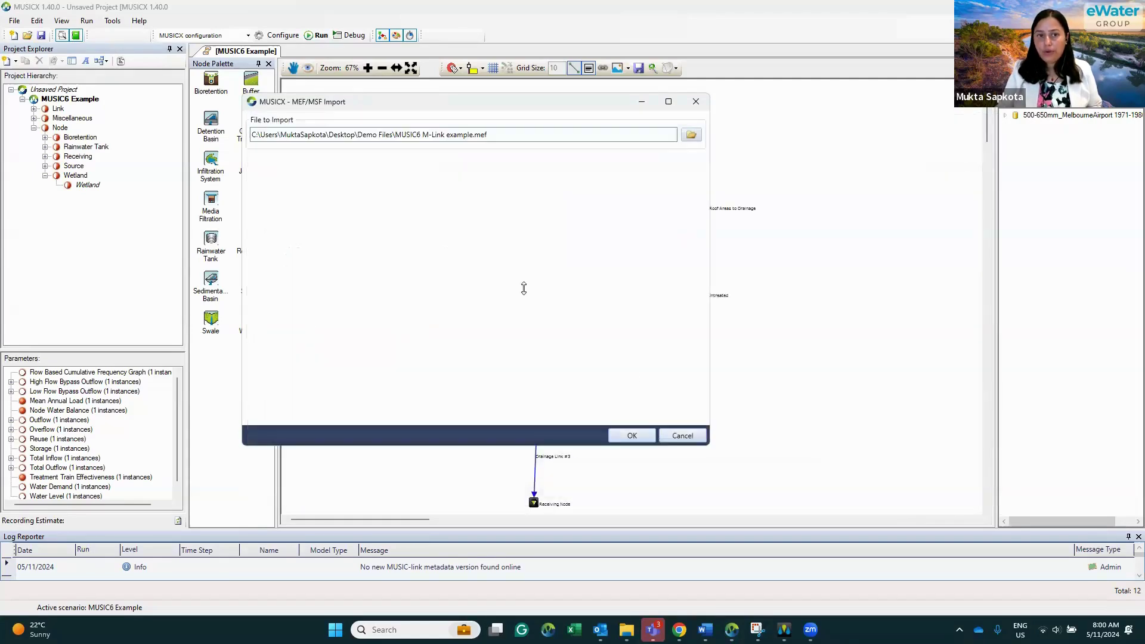
pyautogui.click(633, 437)
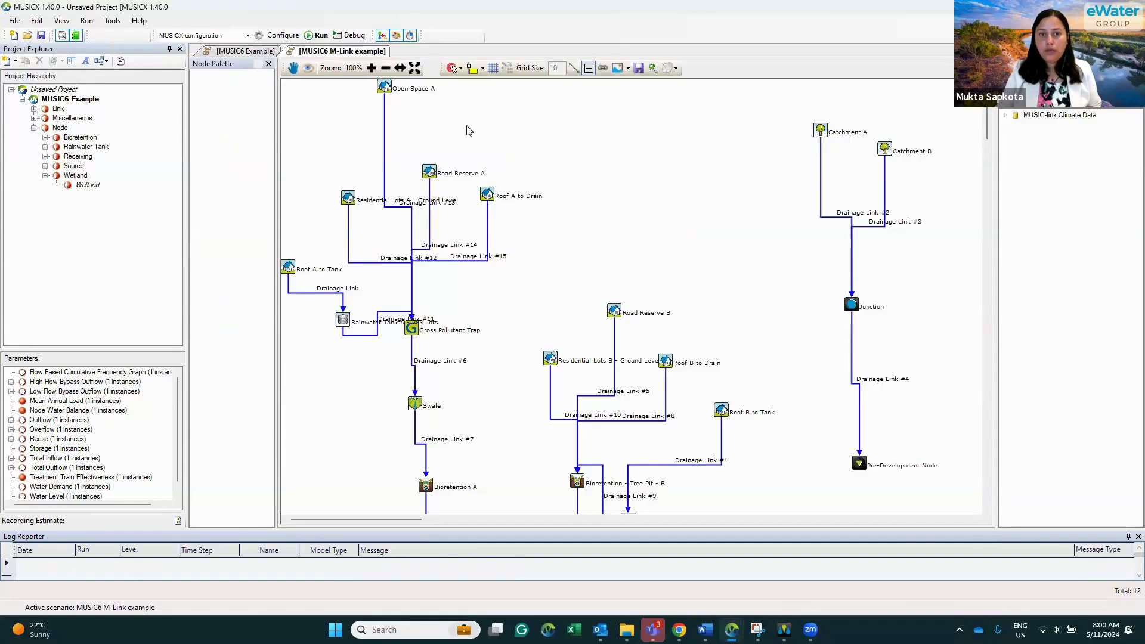
# Zoom the canvas out to view the whole M-Link catchment network
pyautogui.scroll(-2, 683, 279)
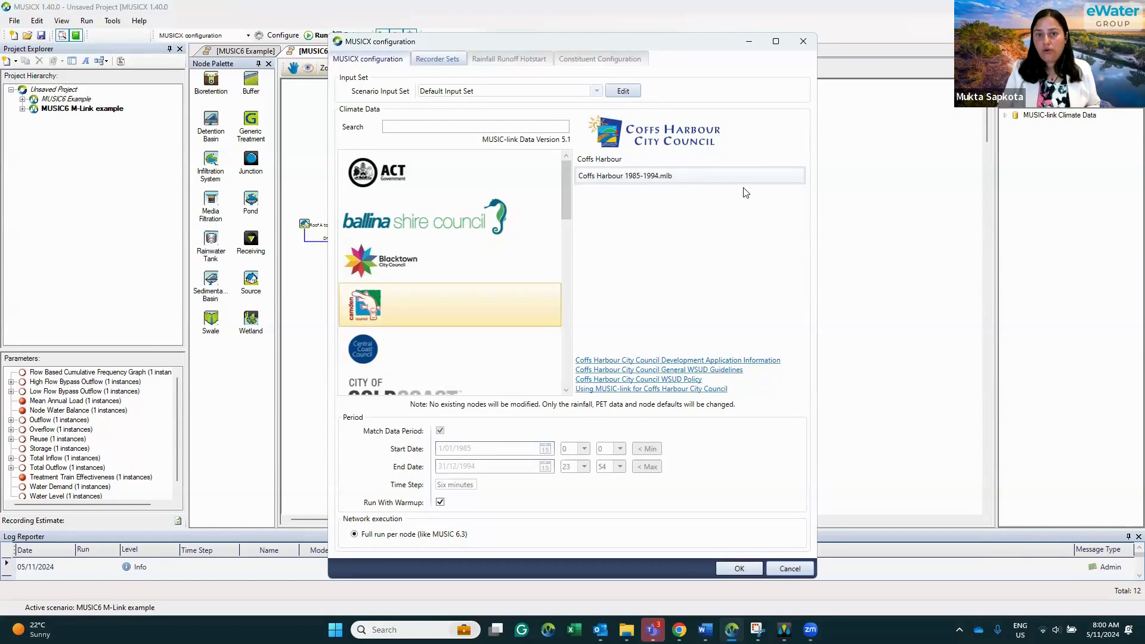
# Accept the M-Link scenario configuration with OK to close the dialog
pyautogui.click(738, 569)
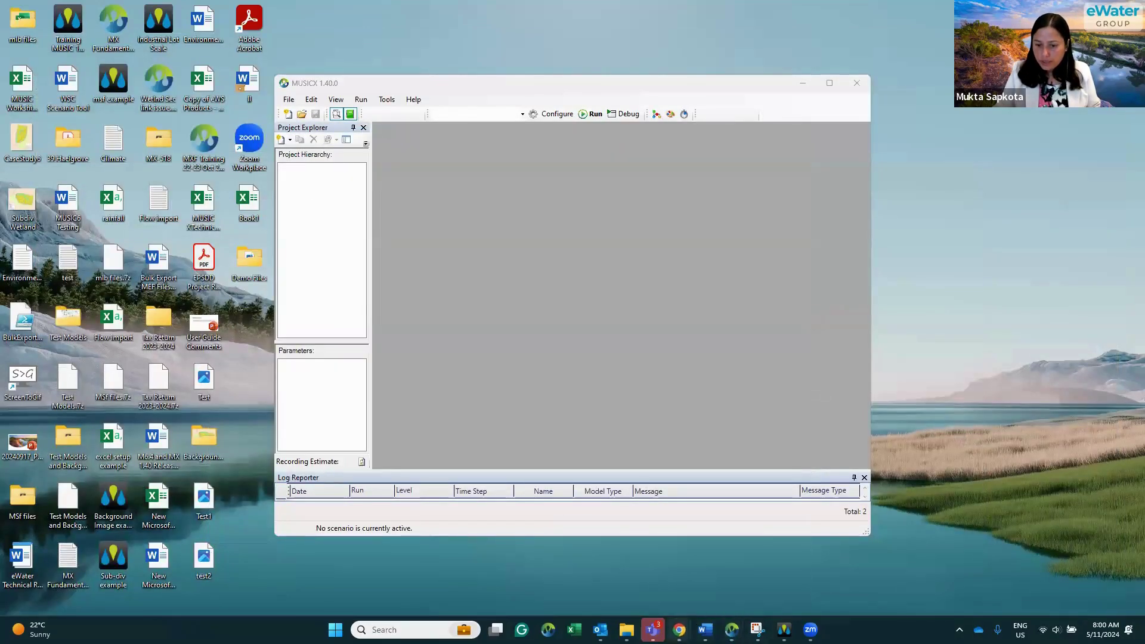
# Bring Chrome's Confluence help forward on the page for importing MUSIC Export Files (MEF) and MSF
pyautogui.moveTo(680, 629)
pyautogui.click(735, 590)
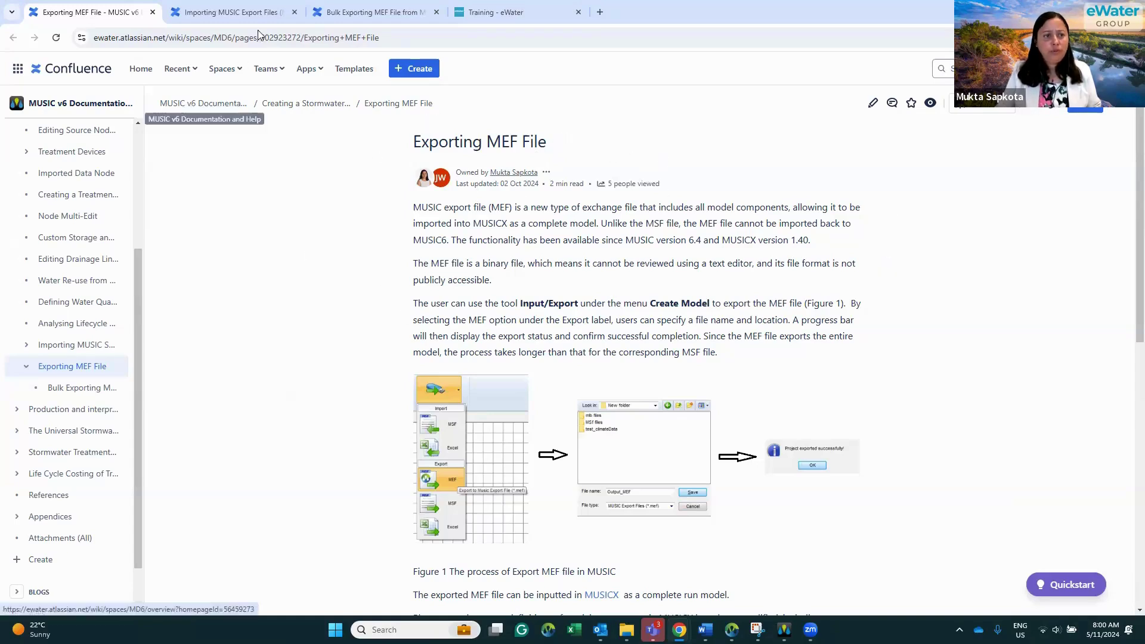
pyautogui.click(234, 11)
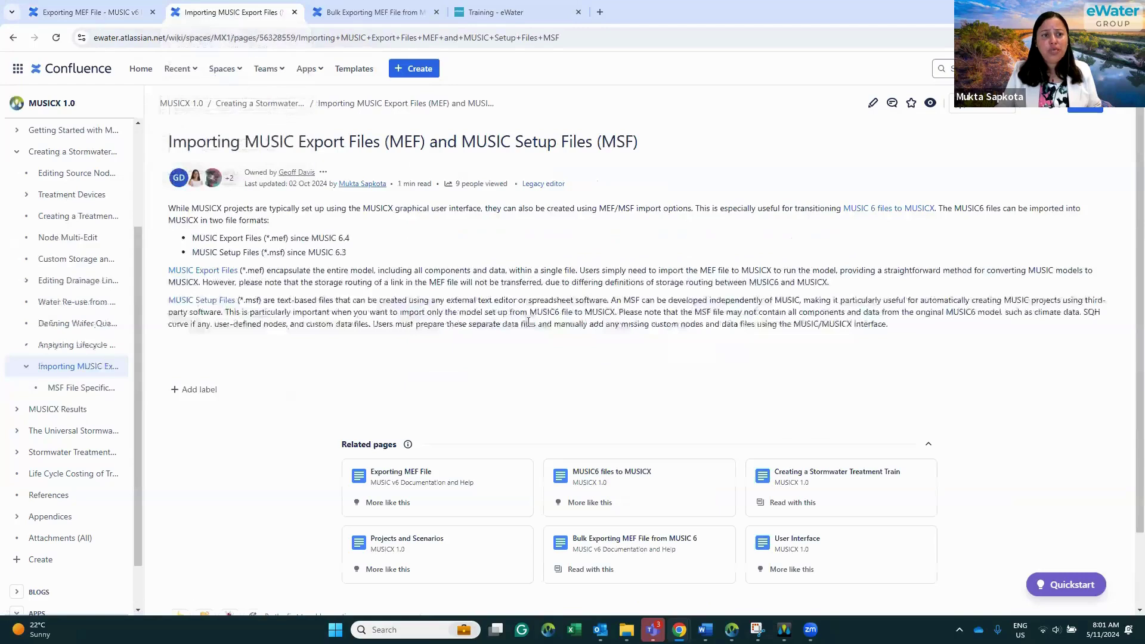